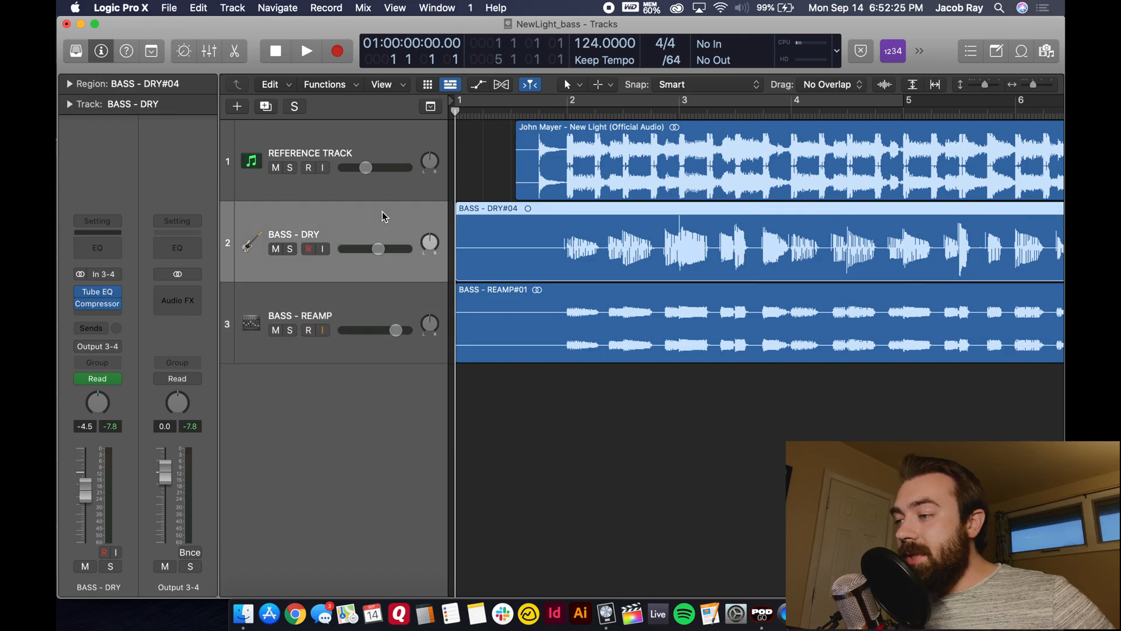
- Look over the BASS - DRY track's recording and glance at the Bass Recording preset in POD Go Edit, returning to Logic Pro X
{"action": "scroll", "coordinate": [957, 250], "scroll_direction": "right", "scroll_amount": 4}
{"action": "scroll", "coordinate": [957, 250], "scroll_direction": "left", "scroll_amount": 5}
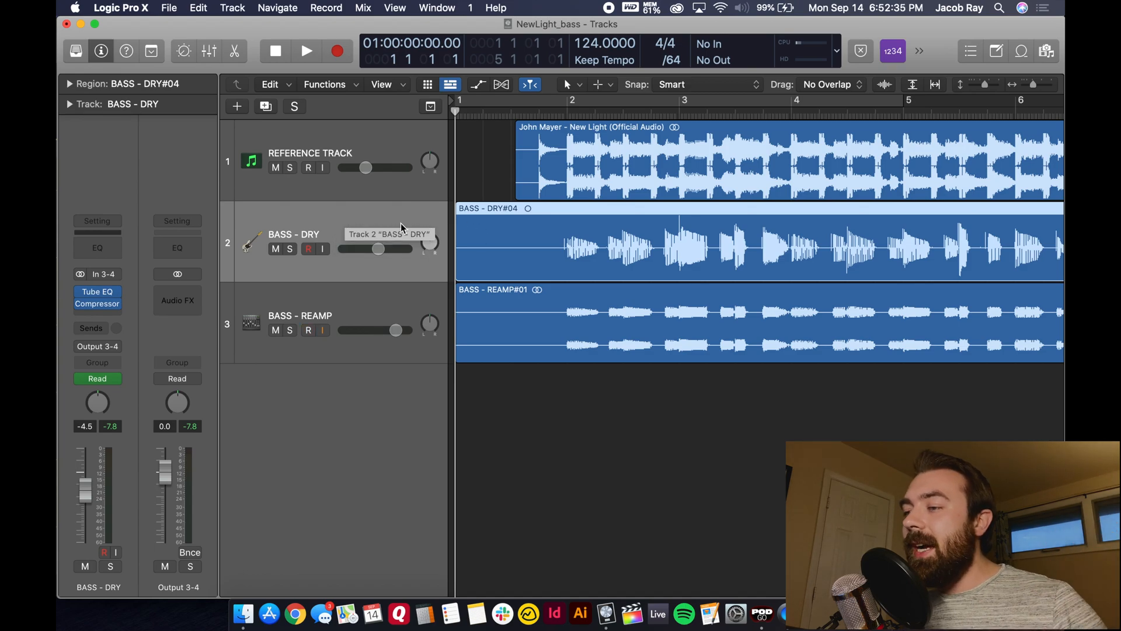
{"action": "left_click", "coordinate": [761, 614]}
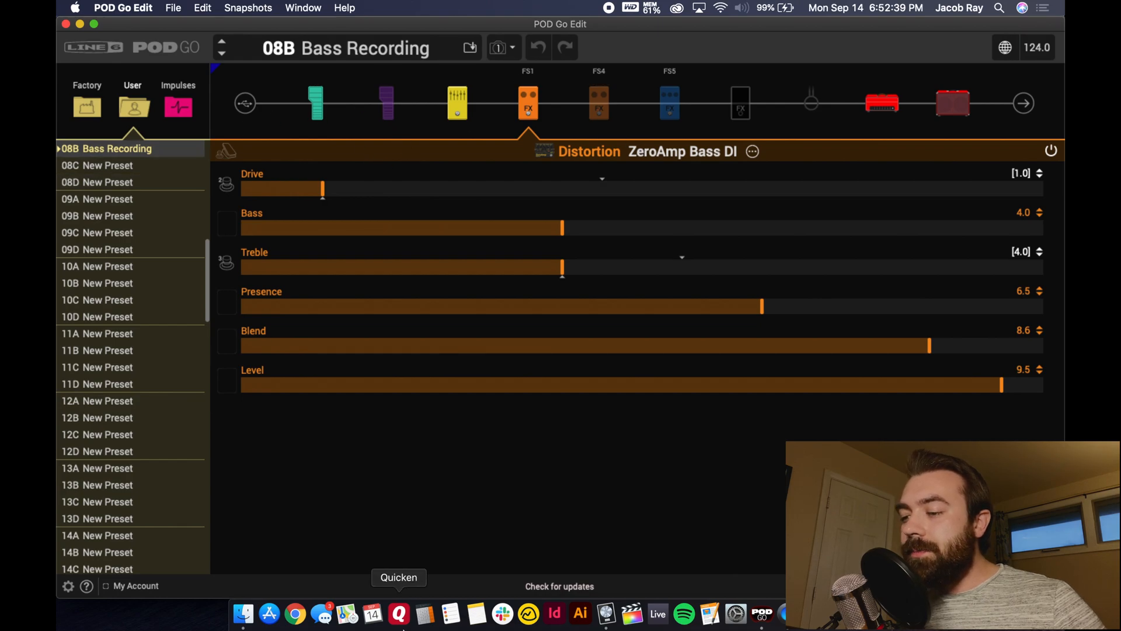
{"action": "left_click", "coordinate": [607, 613]}
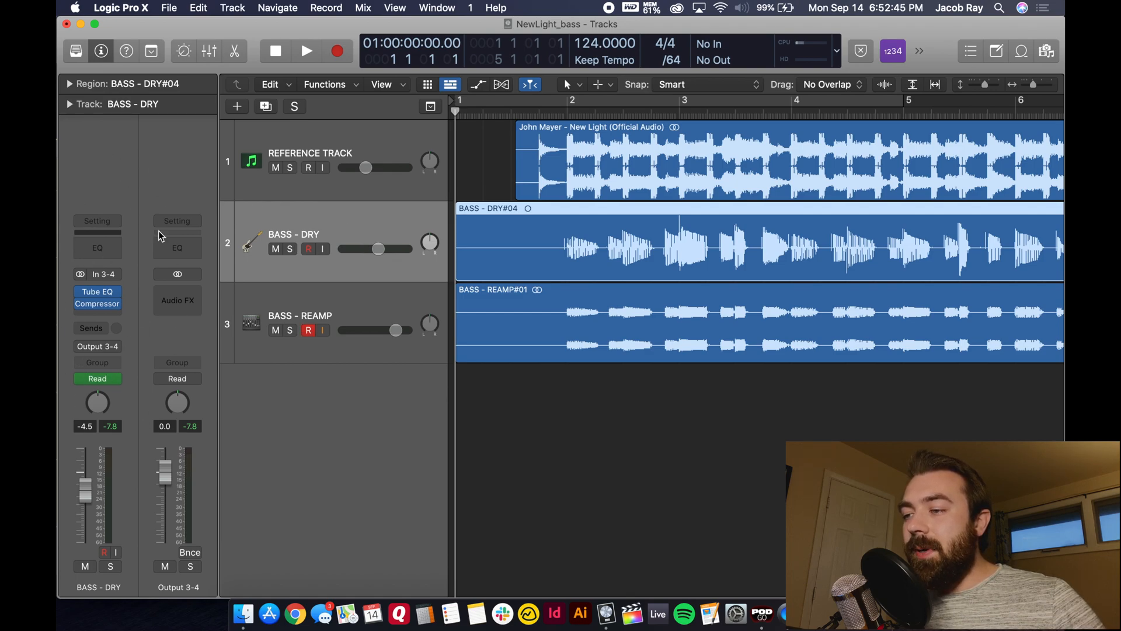
- Examine the BASS - REAMP and BASS - DRY tracks' channel strips and regions, checking the Bass Recording preset in POD Go Edit in between
{"action": "left_click", "coordinate": [317, 293]}
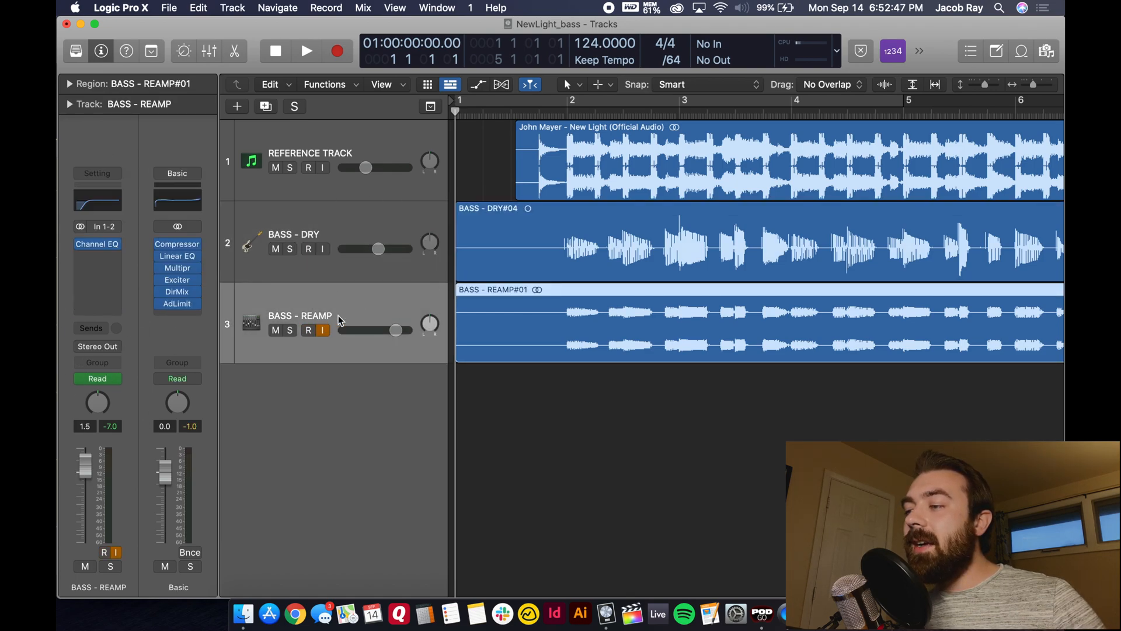
{"action": "left_click", "coordinate": [762, 614]}
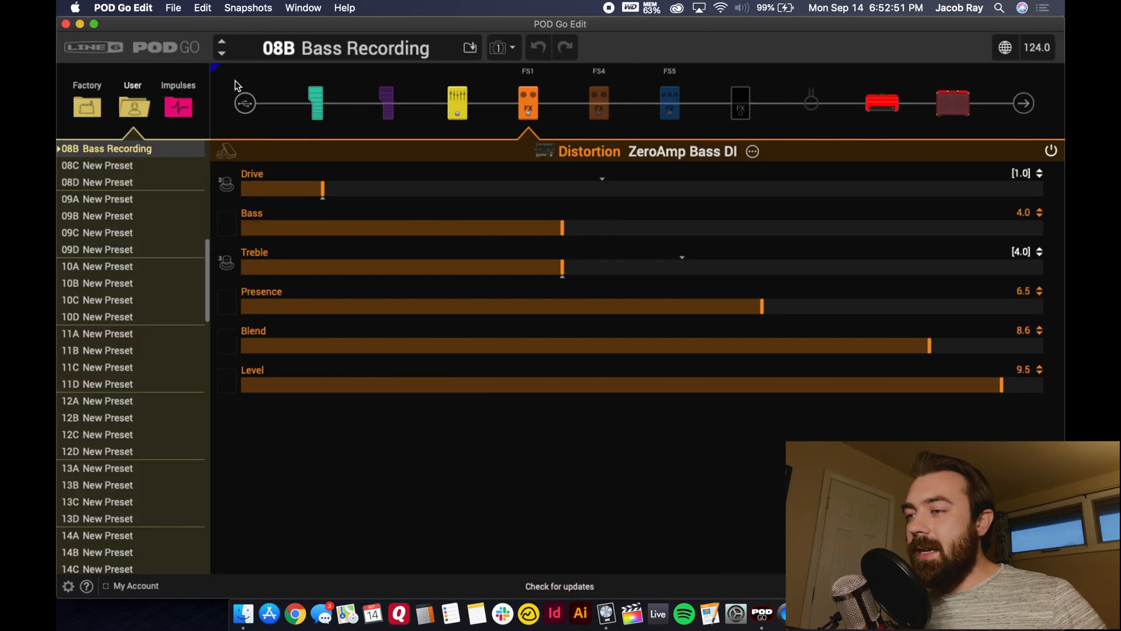
{"action": "left_click", "coordinate": [611, 618]}
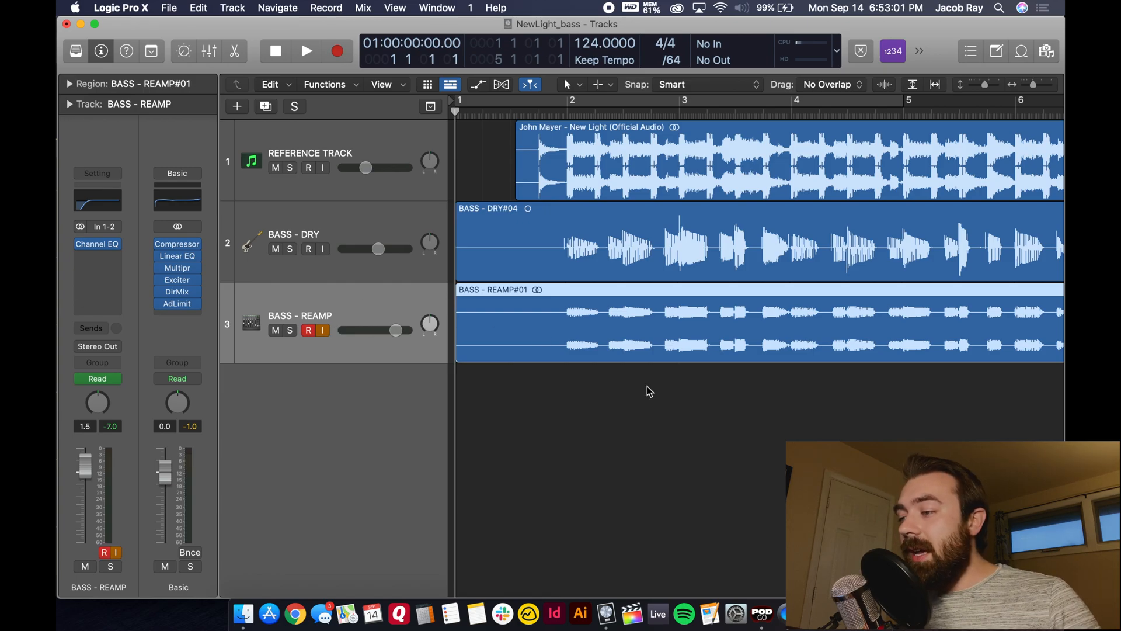
{"action": "scroll", "coordinate": [647, 386], "scroll_direction": "right", "scroll_amount": 10}
{"action": "scroll", "coordinate": [647, 390], "scroll_direction": "left", "scroll_amount": 10}
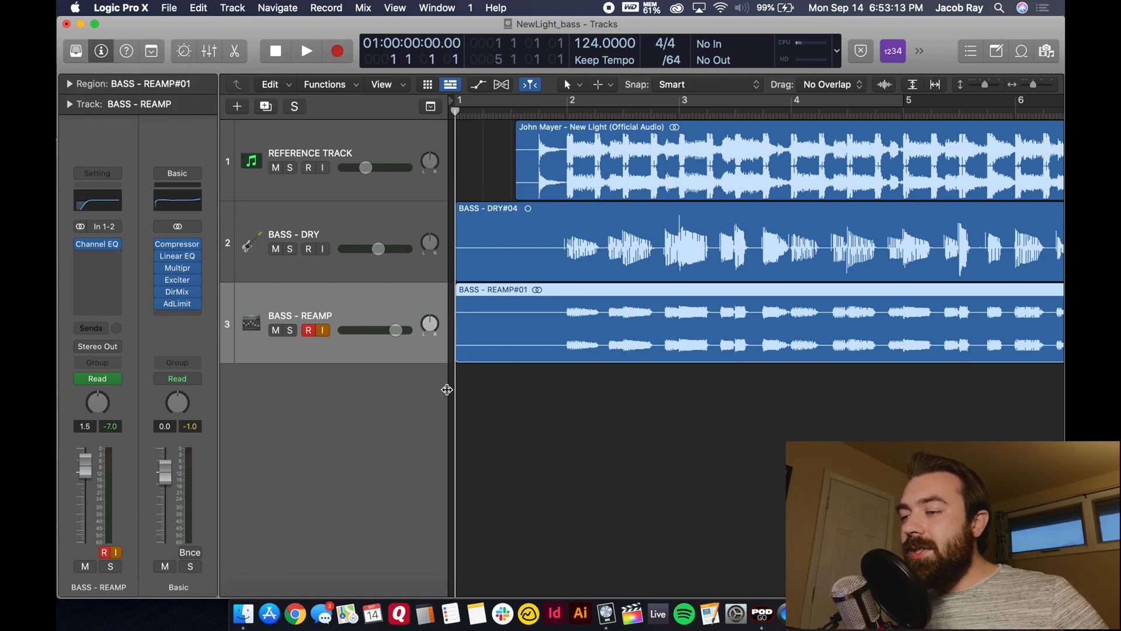
{"action": "scroll", "coordinate": [653, 385], "scroll_direction": "right", "scroll_amount": 5}
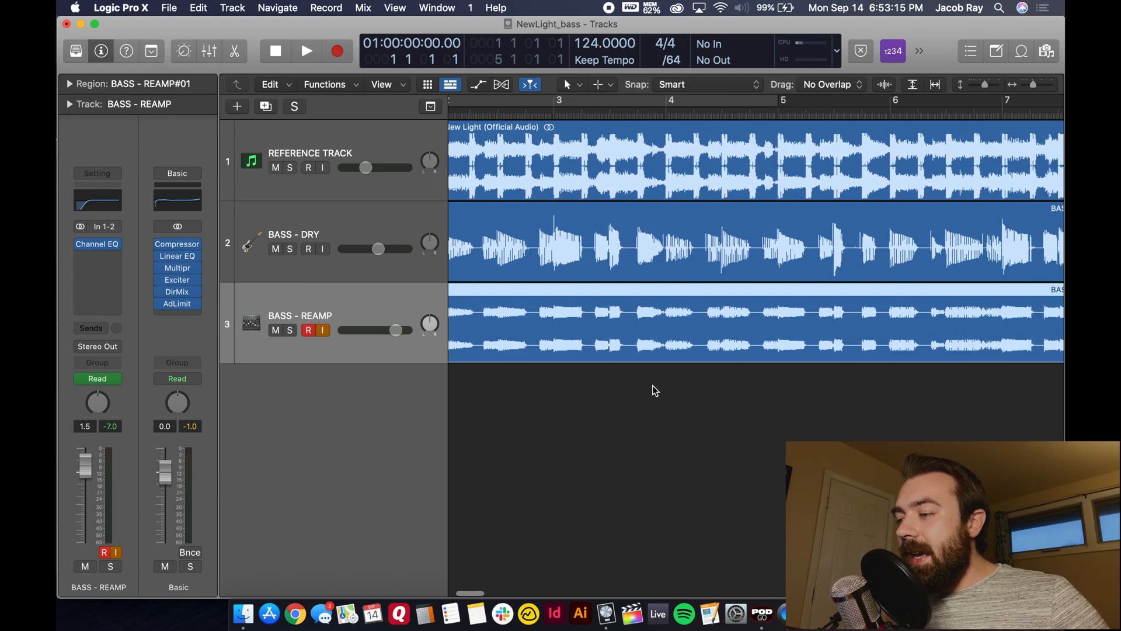
{"action": "scroll", "coordinate": [594, 261], "scroll_direction": "left", "scroll_amount": 6}
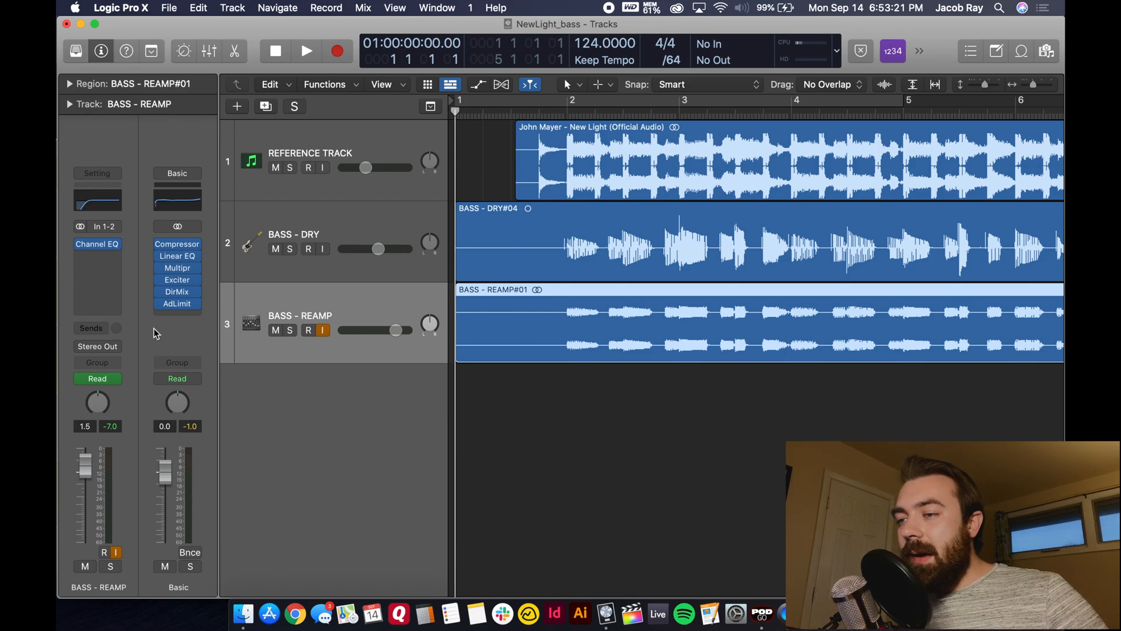
{"action": "left_click", "coordinate": [317, 231]}
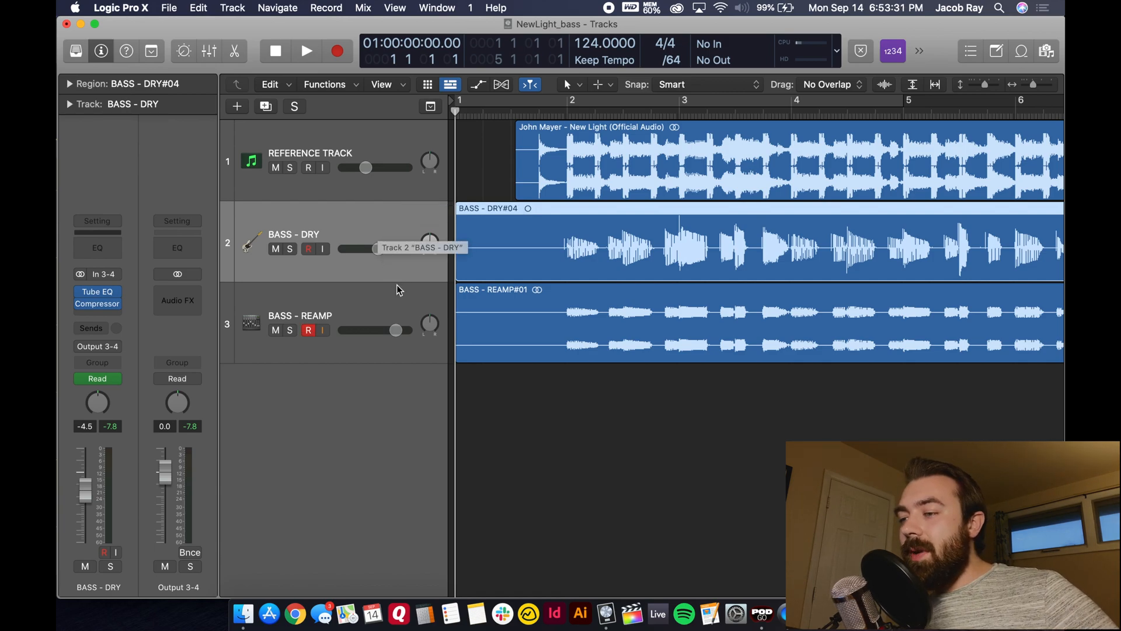
{"action": "left_click", "coordinate": [379, 316]}
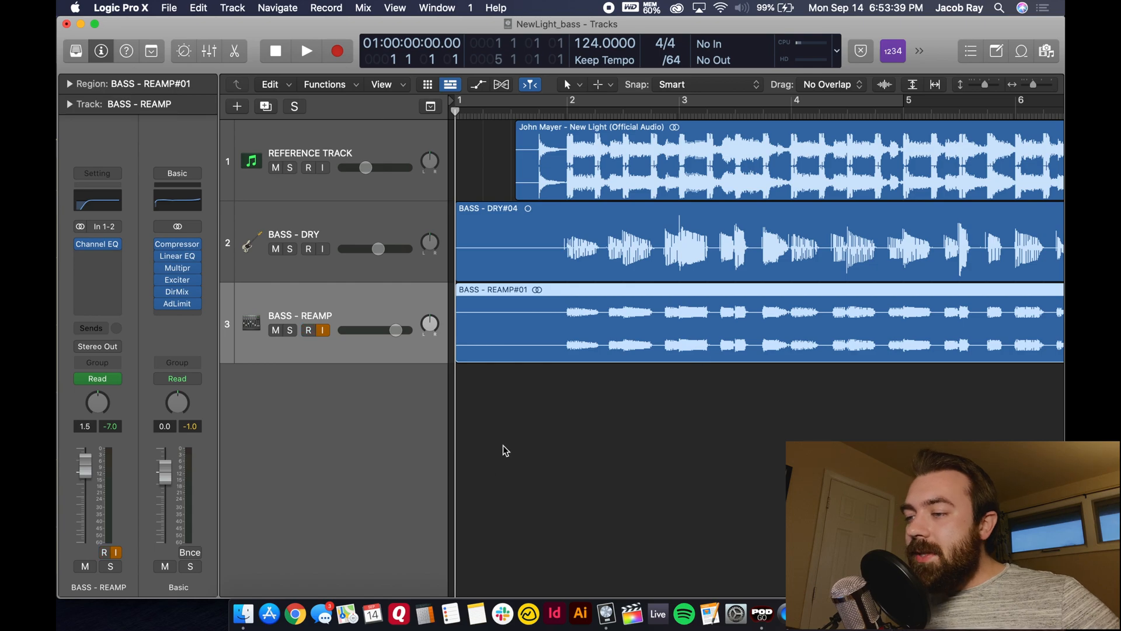
- Switch to POD Go Edit and show the preset's Input block settings to check the signal source
{"action": "left_click", "coordinate": [762, 613]}
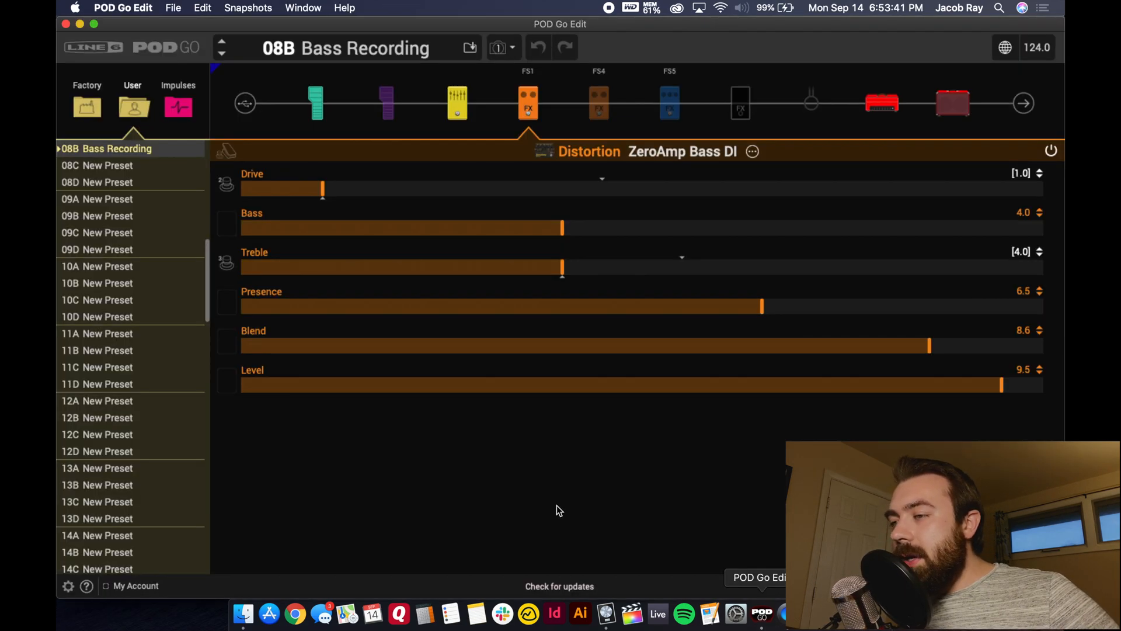
{"action": "left_click", "coordinate": [316, 109]}
{"action": "left_click", "coordinate": [253, 109]}
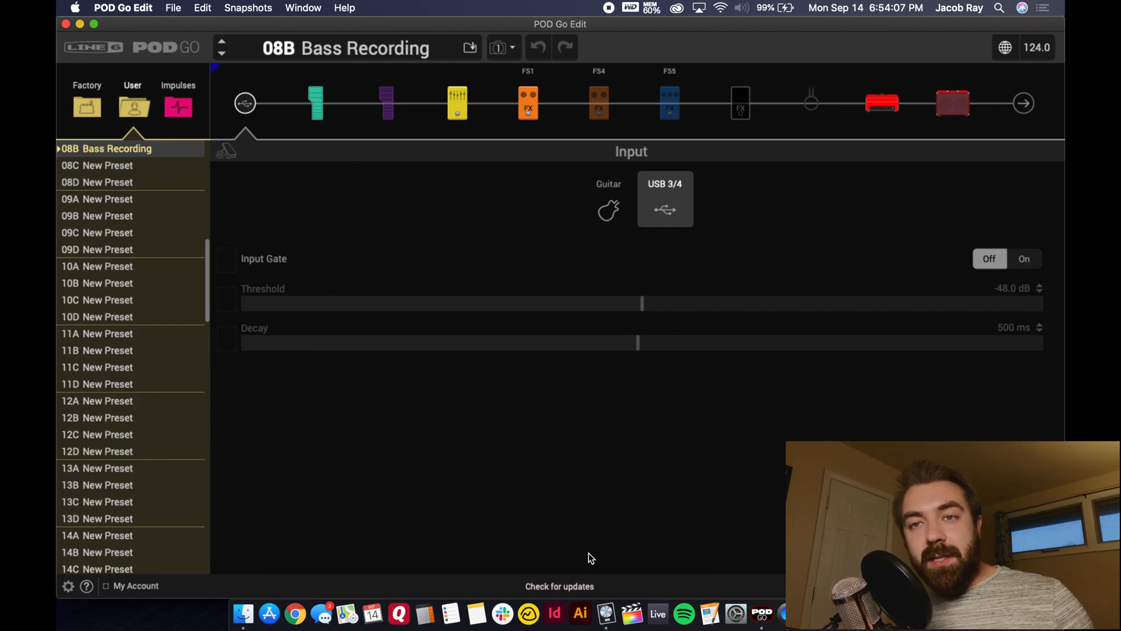
- Switch to Logic Pro X and select the BASS - DRY track to check its input and output routing
{"action": "left_click", "coordinate": [606, 613]}
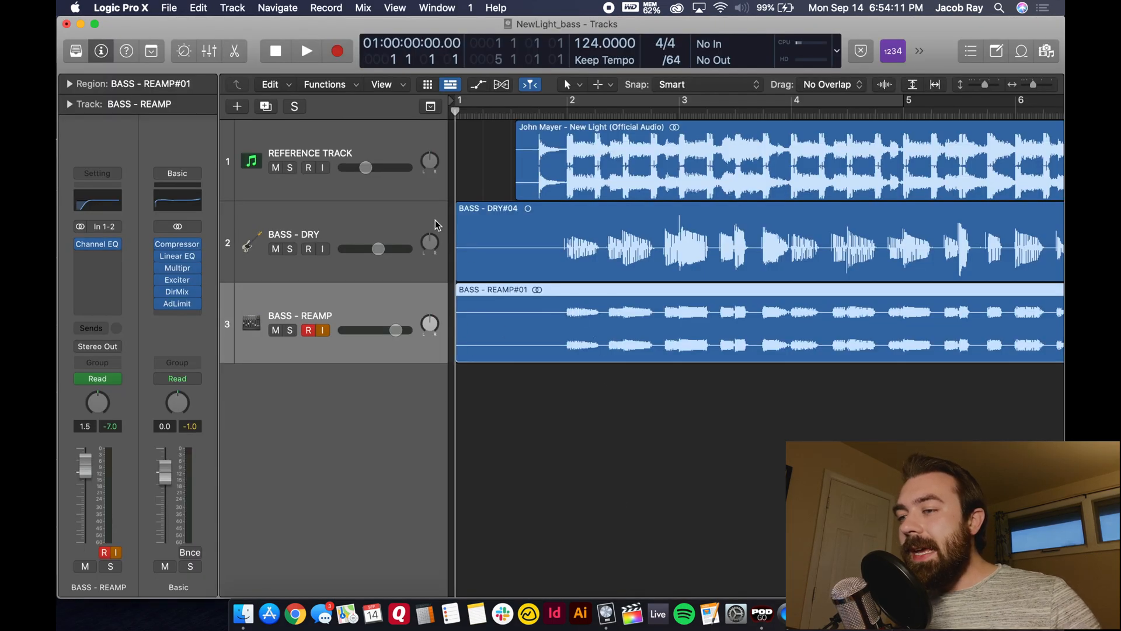
{"action": "left_click", "coordinate": [298, 224]}
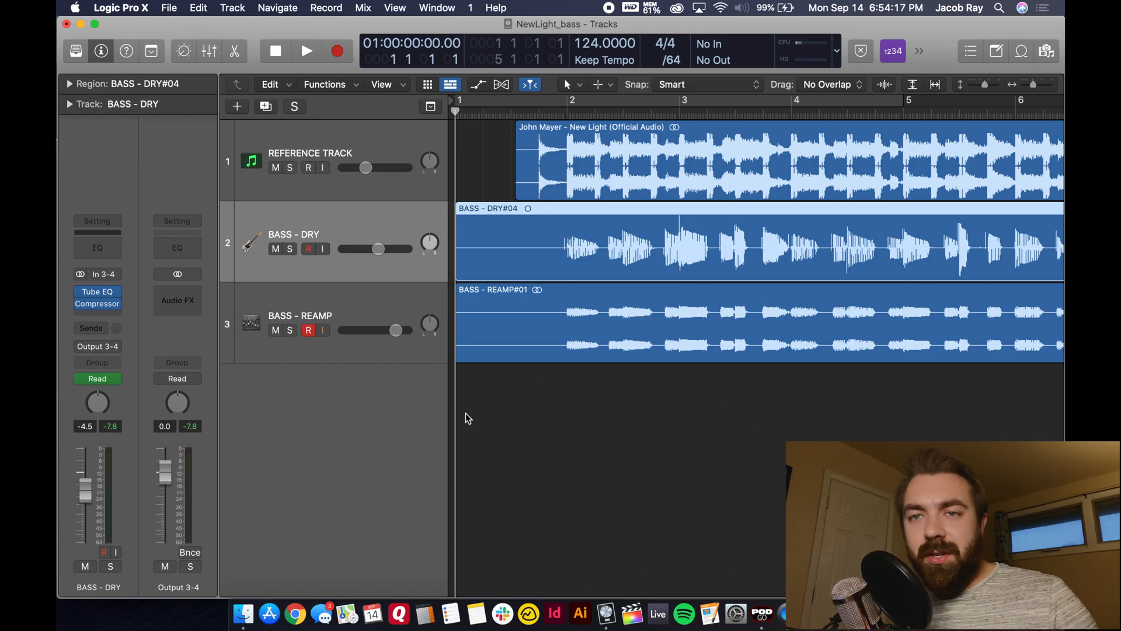
- Switch to POD Go Edit and inspect the preset's Distortion, Volume Pedal and Input block settings
{"action": "left_click", "coordinate": [762, 613]}
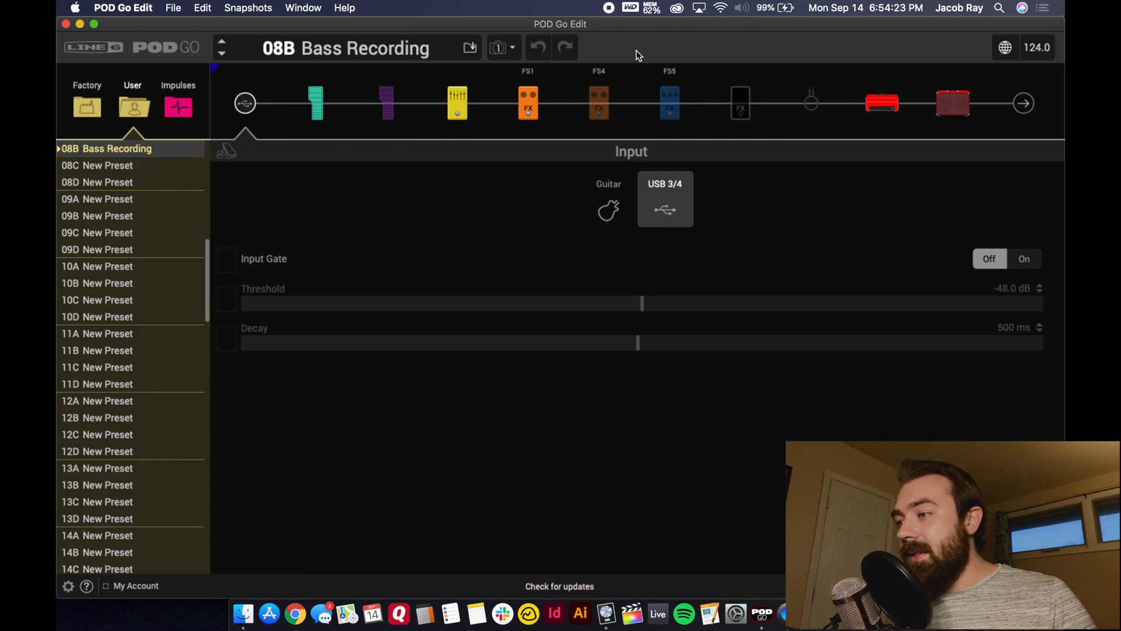
{"action": "left_click", "coordinate": [532, 101]}
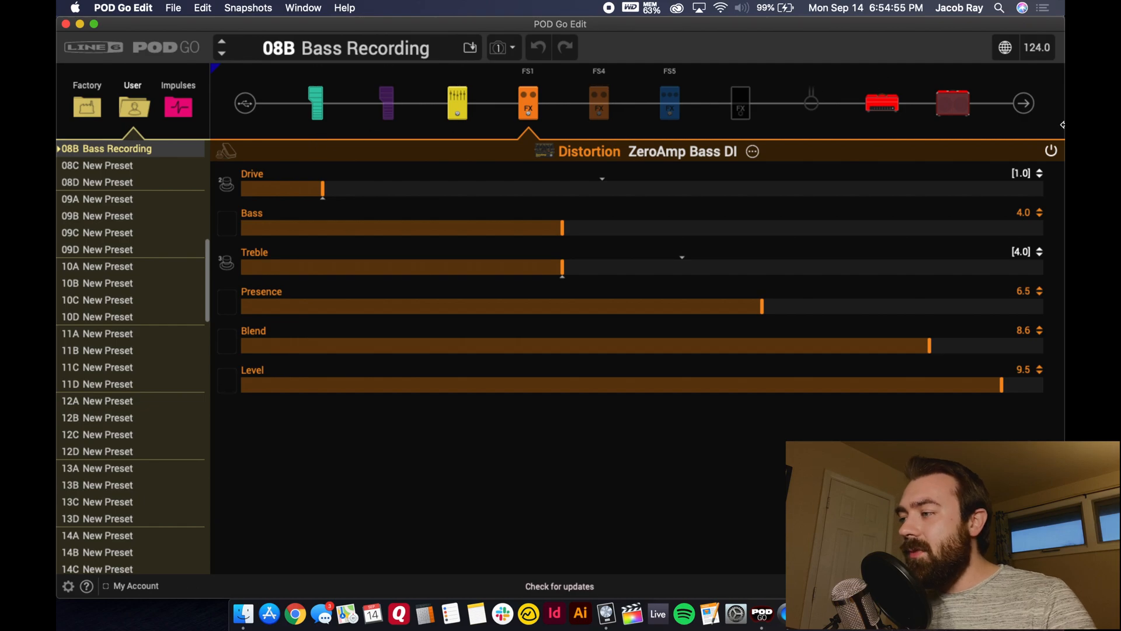
{"action": "left_click", "coordinate": [316, 106]}
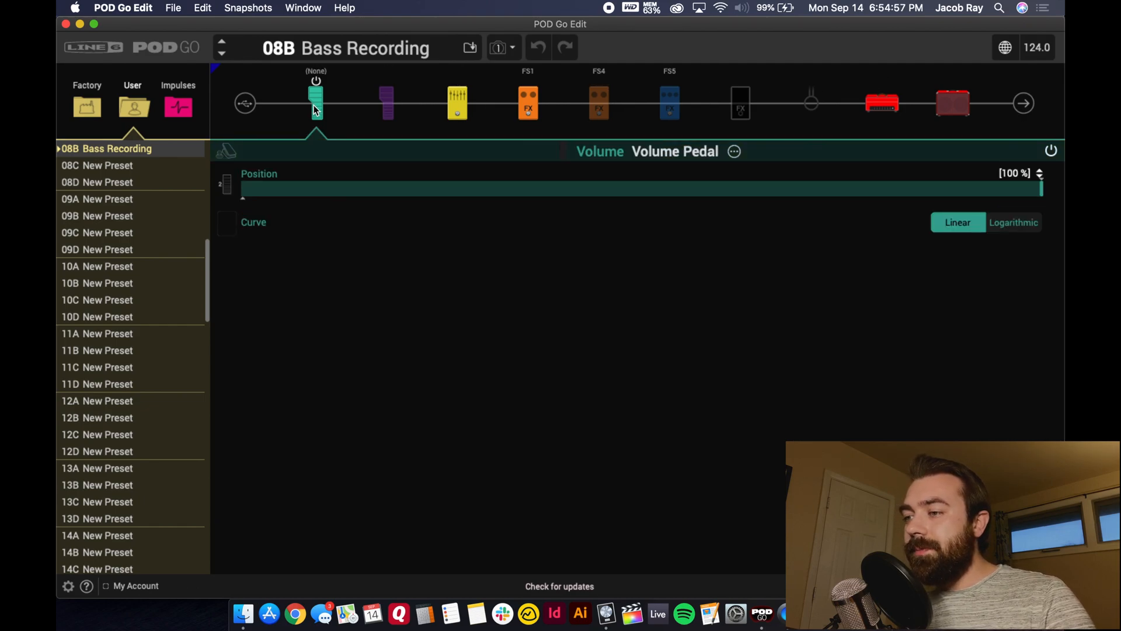
{"action": "left_click", "coordinate": [232, 103]}
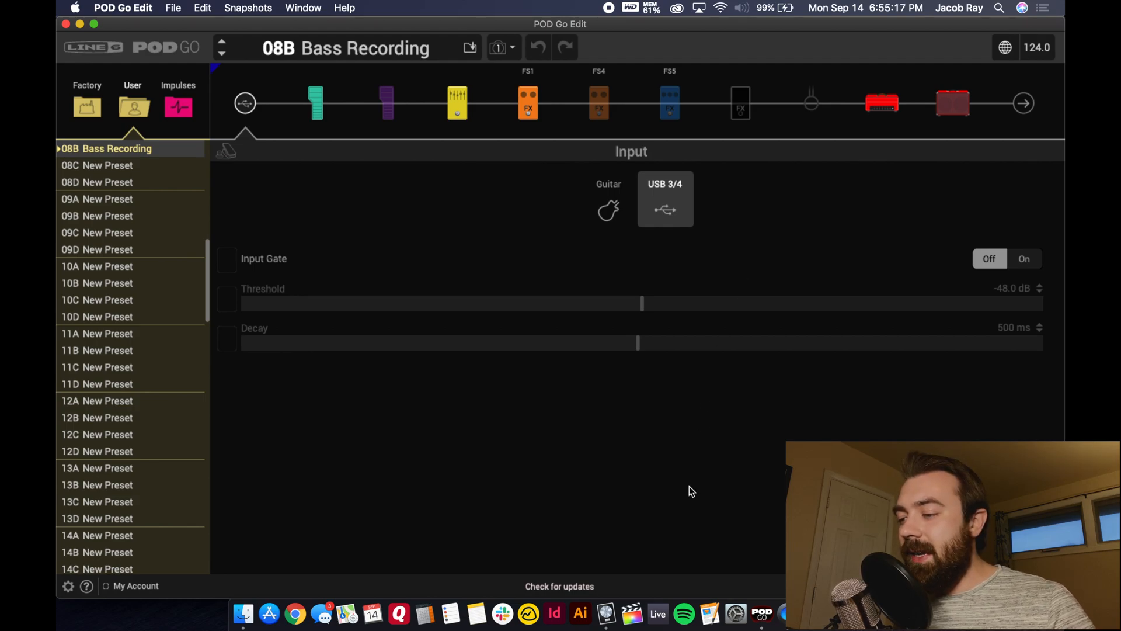
- Compare the BASS - DRY track's output routing in Logic Pro X with the preset's input source in POD Go Edit
{"action": "left_click", "coordinate": [606, 626]}
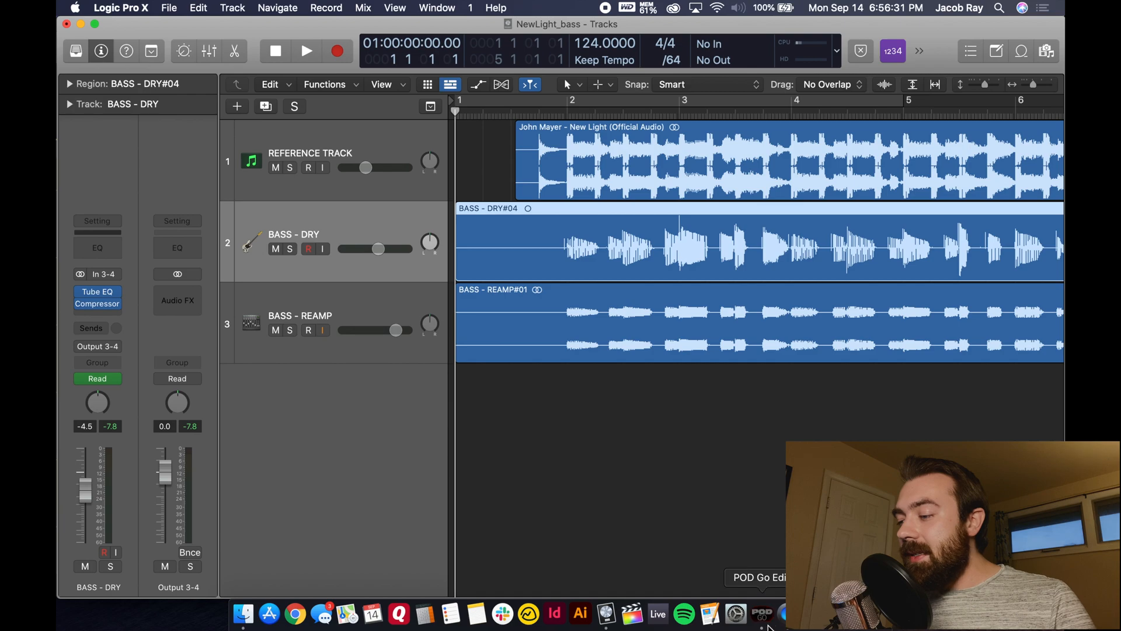
{"action": "left_click", "coordinate": [762, 614]}
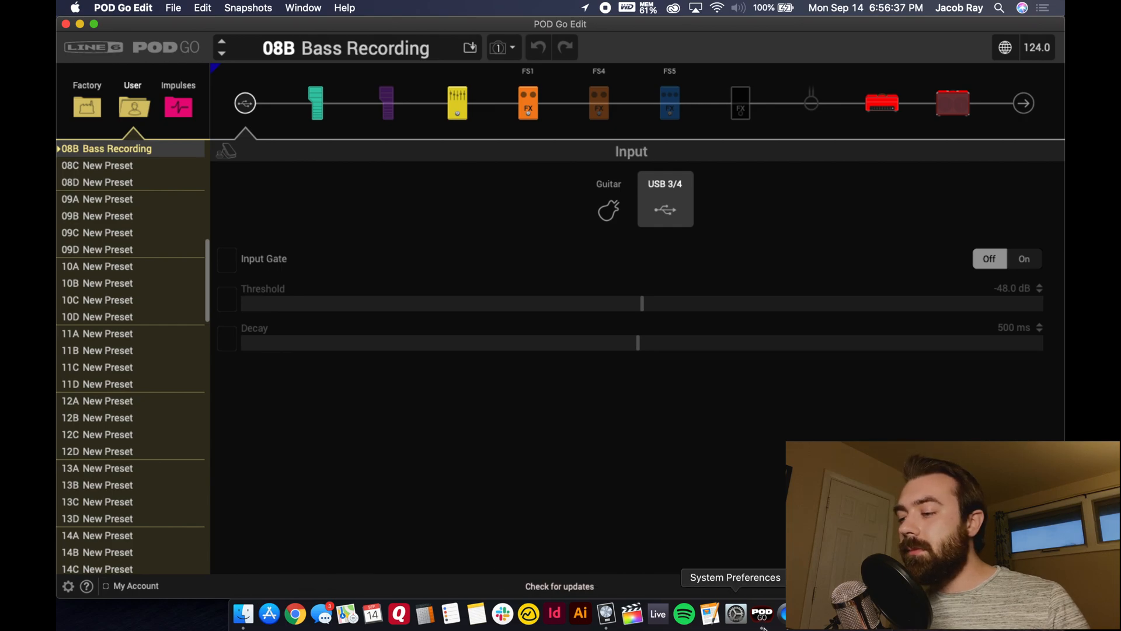
{"action": "left_click", "coordinate": [606, 613]}
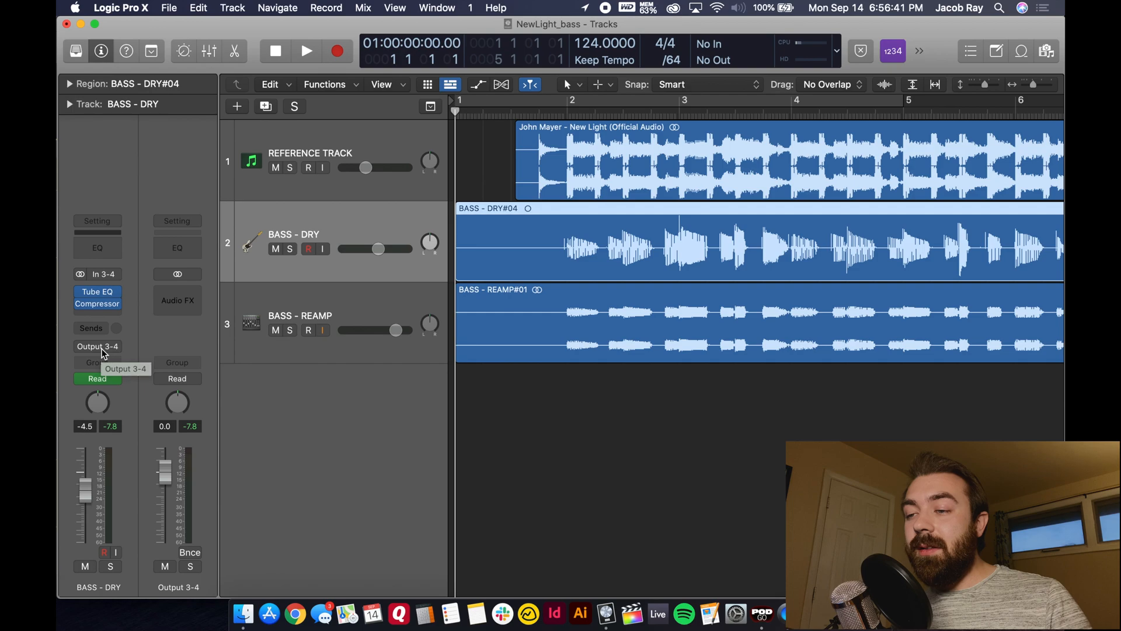
{"action": "left_click", "coordinate": [763, 613]}
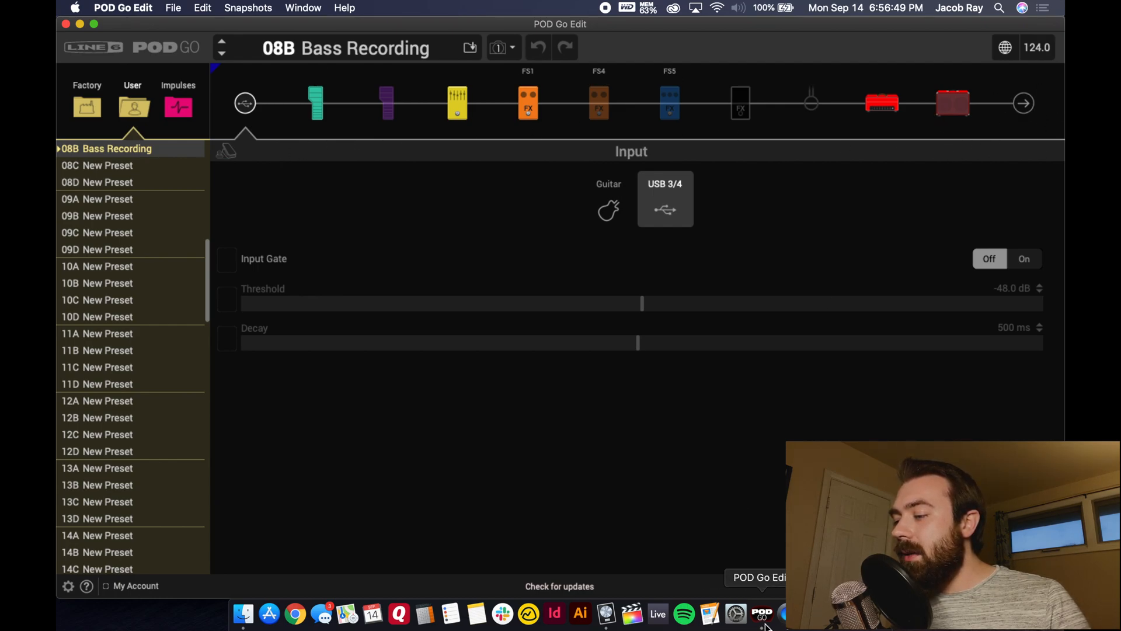
- Return to Logic Pro X and select the BASS - REAMP track to view its channel strip
{"action": "right_click", "coordinate": [627, 620]}
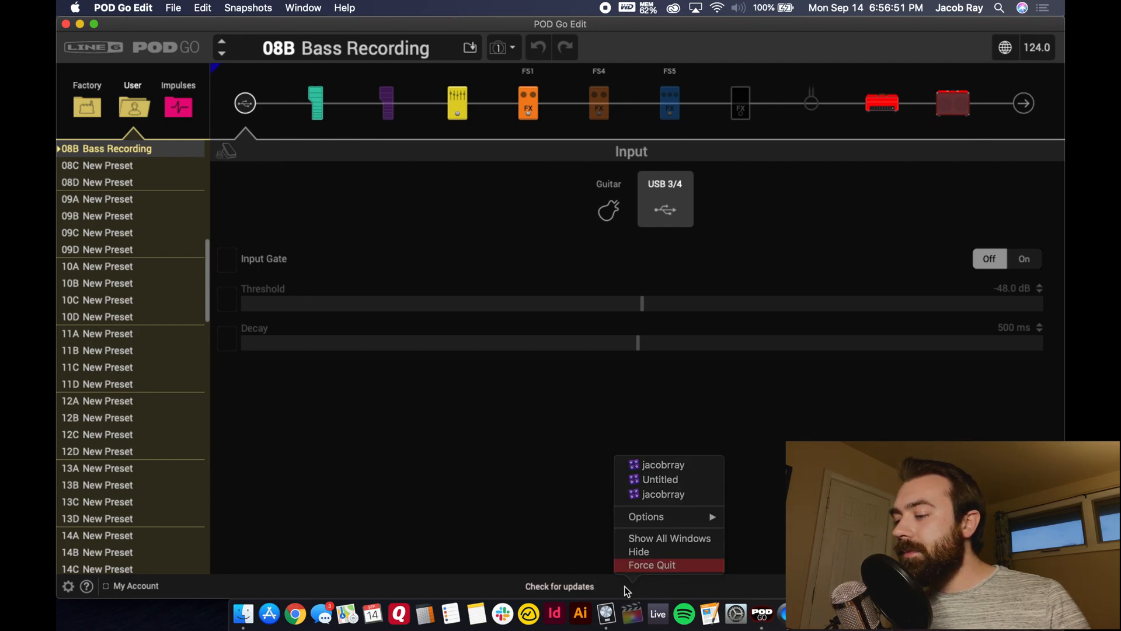
{"action": "left_click", "coordinate": [631, 570]}
{"action": "left_click", "coordinate": [606, 614]}
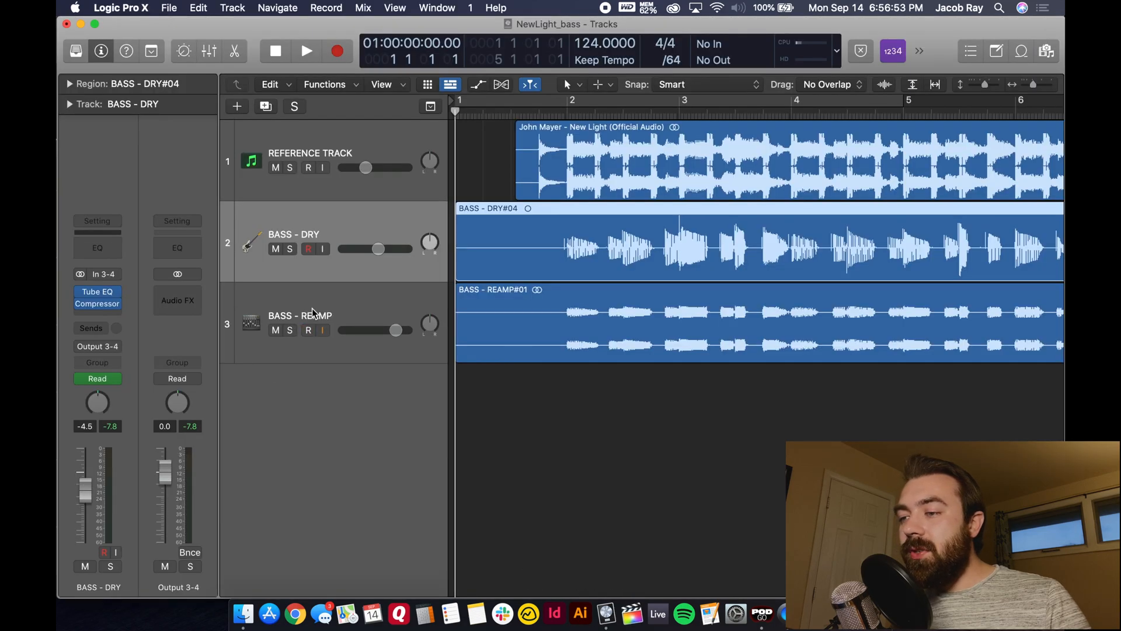
{"action": "left_click", "coordinate": [313, 313]}
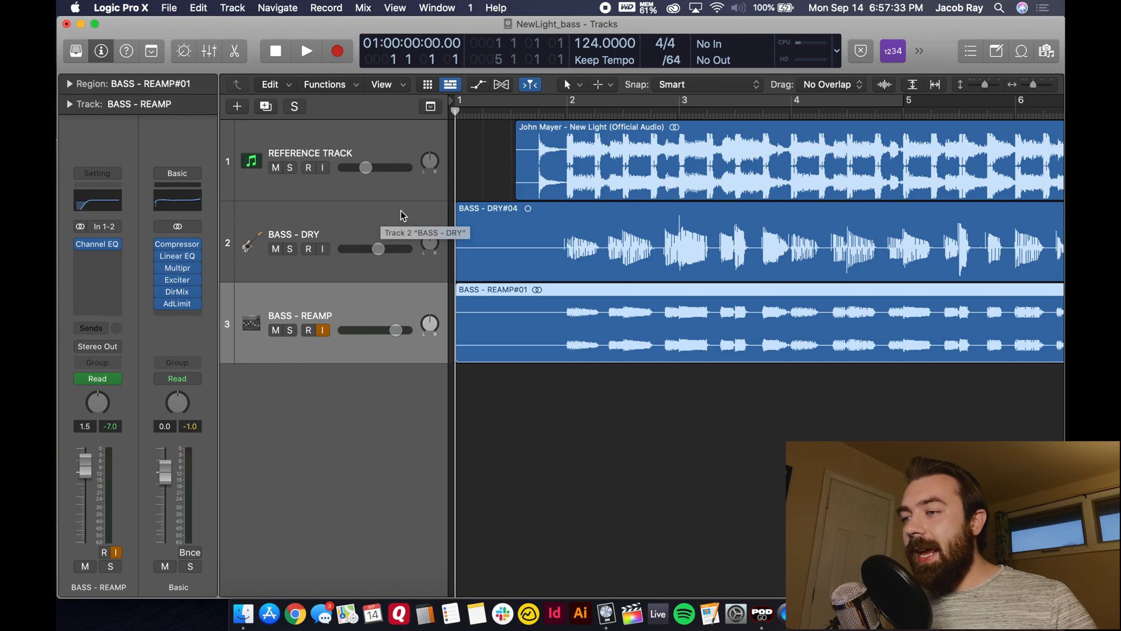
- Switch to POD Go Edit and review the settings of the Volume Pedal, Simple EQ and ZeroAmp Bass DI blocks
{"action": "left_click", "coordinate": [762, 613]}
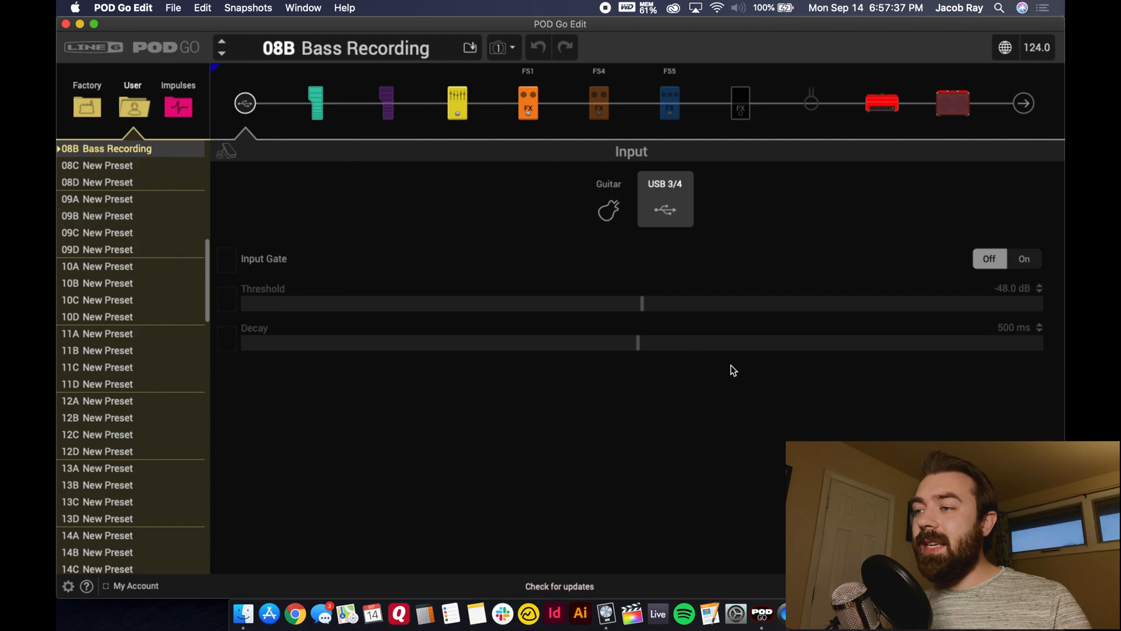
{"action": "left_click", "coordinate": [320, 116]}
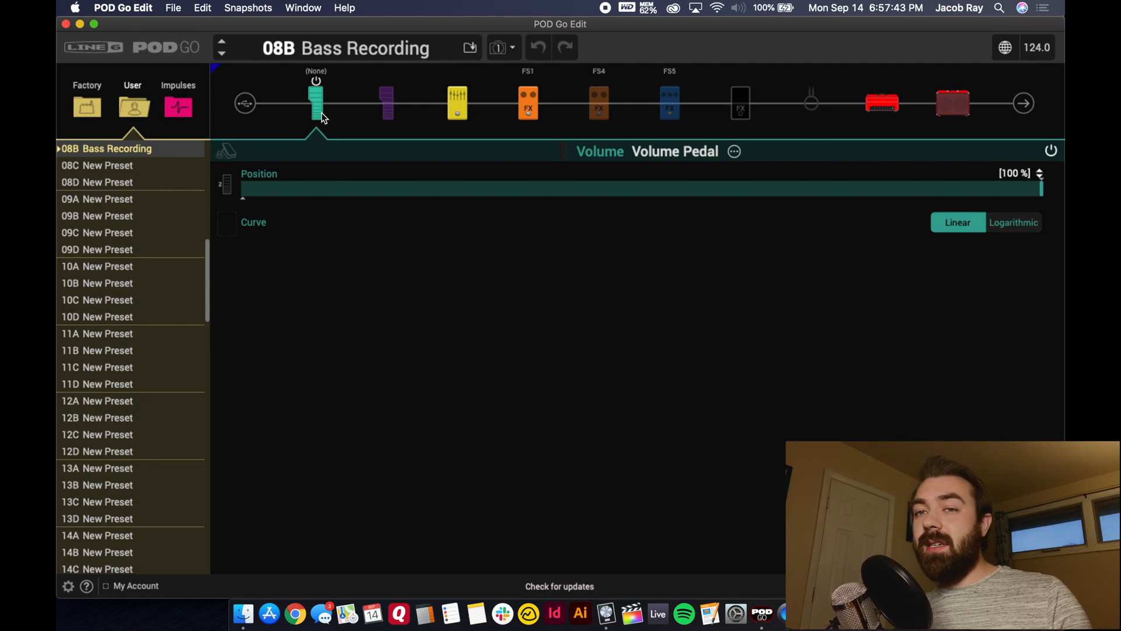
{"action": "left_click", "coordinate": [463, 112]}
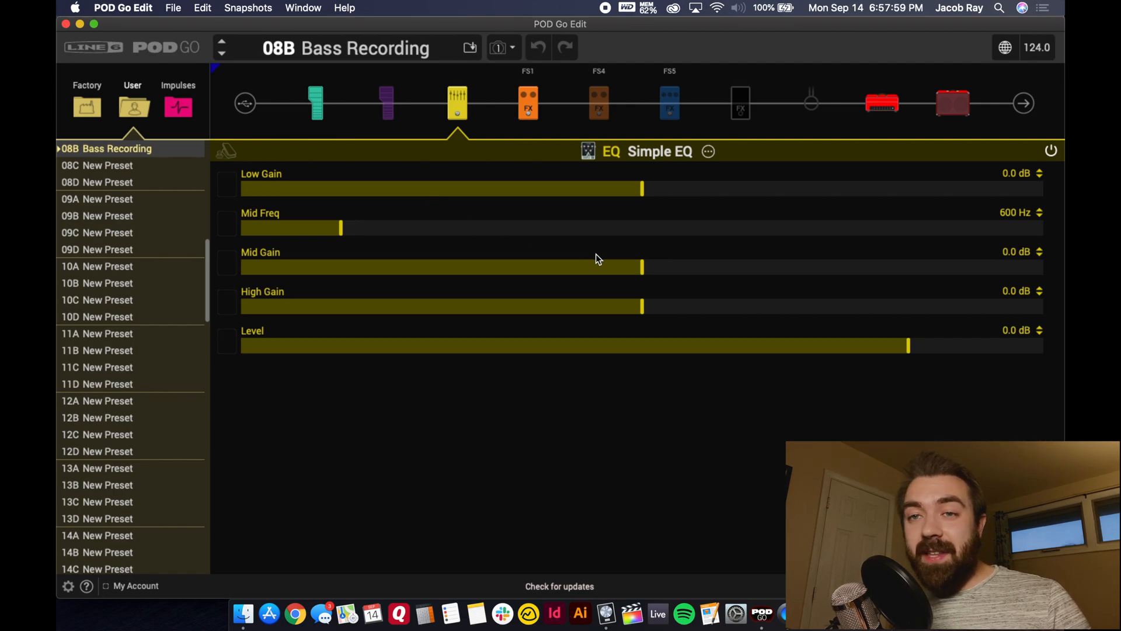
{"action": "left_click", "coordinate": [531, 103]}
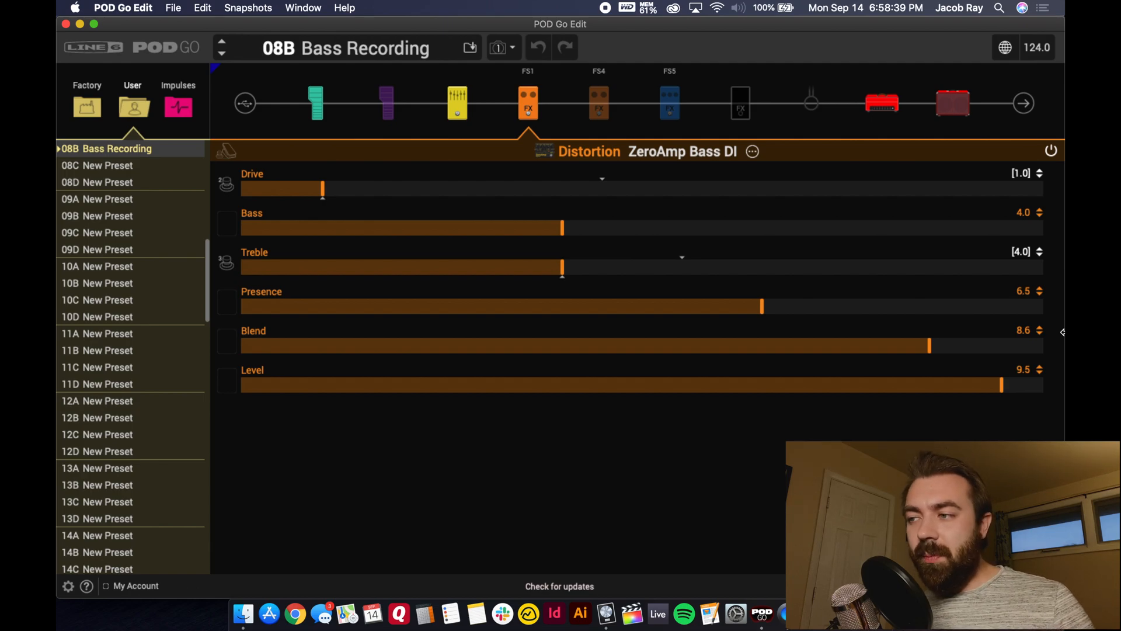
- Review the settings of the Mono FX Loop, the Ampeg SVT Nrm amp and the 4x10 Ampeg HLF cab
{"action": "mouse_move", "coordinate": [609, 116]}
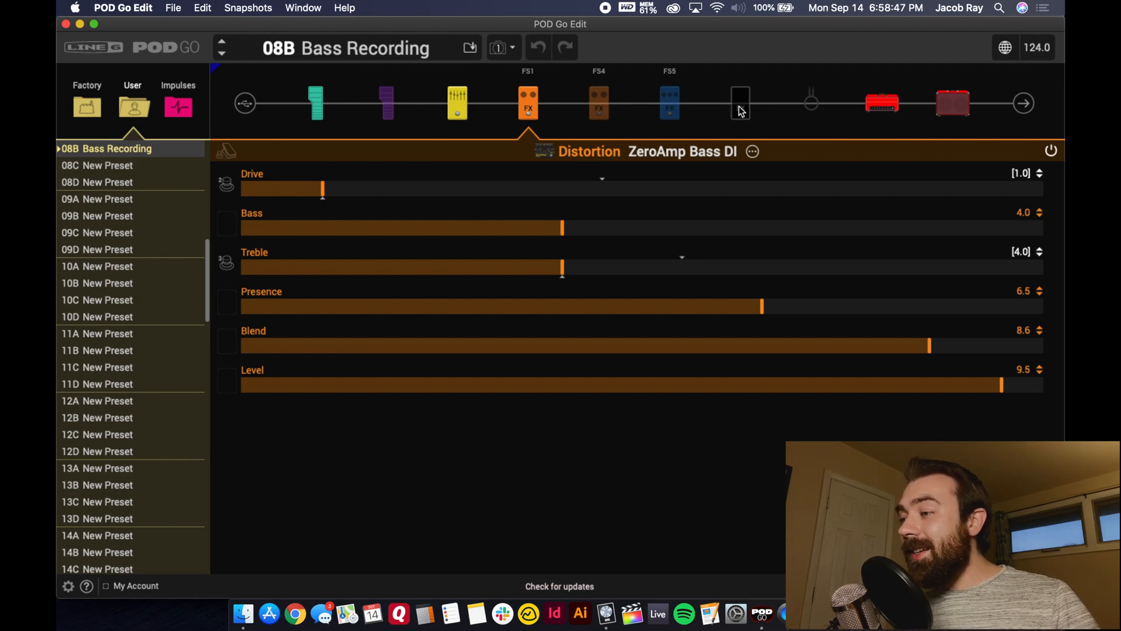
{"action": "left_click", "coordinate": [816, 98]}
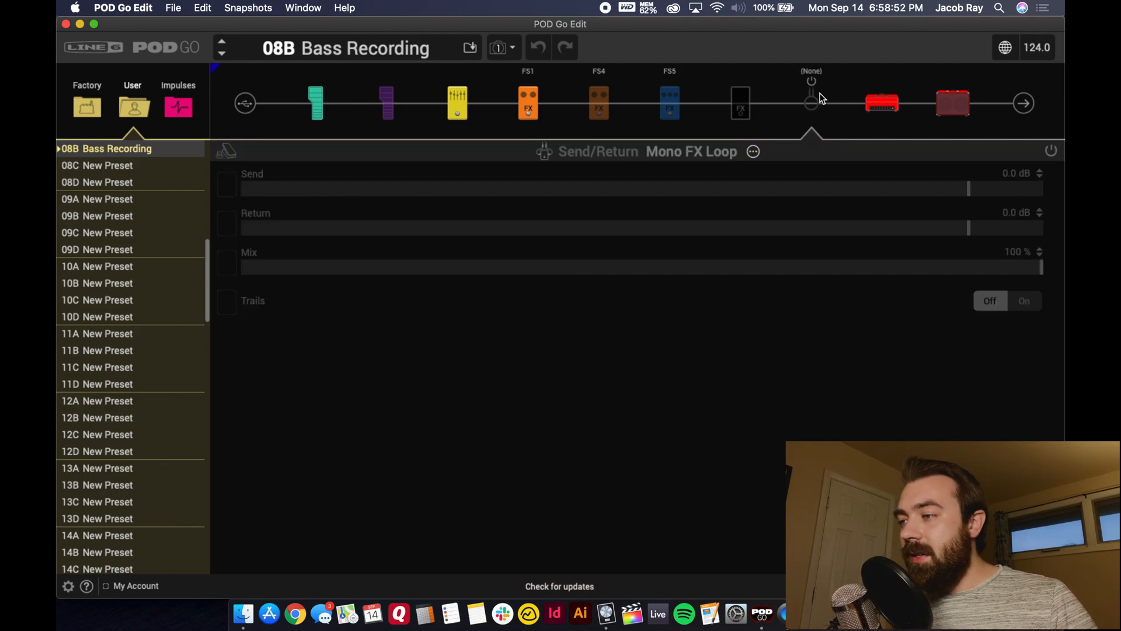
{"action": "left_click", "coordinate": [889, 110]}
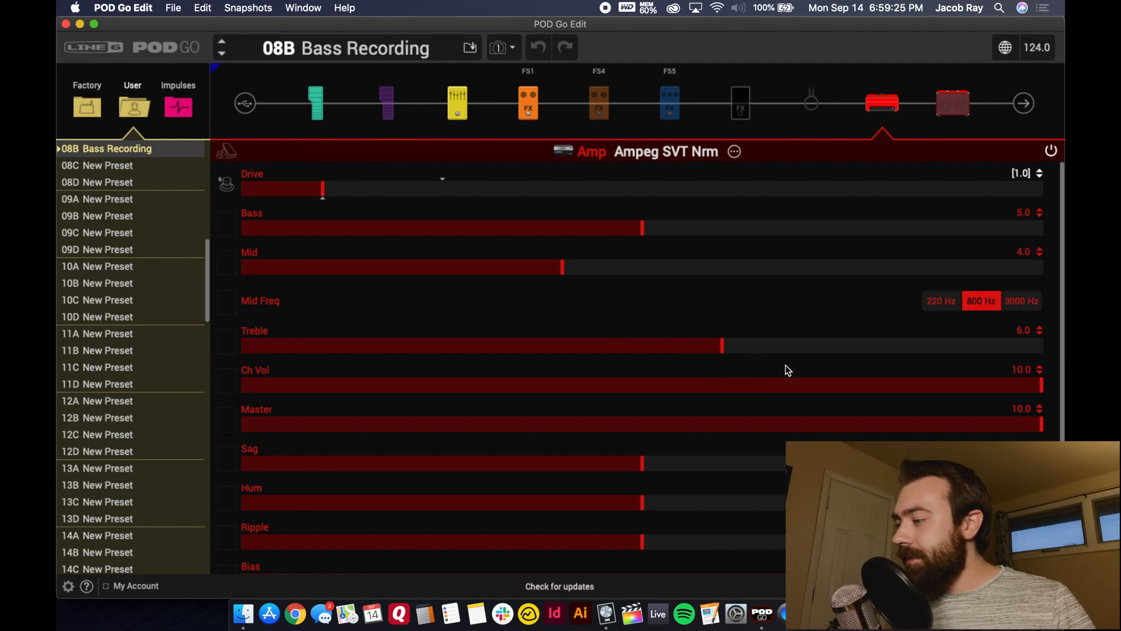
{"action": "scroll", "coordinate": [1062, 381], "scroll_direction": "down", "scroll_amount": 1}
{"action": "left_click_drag", "start_coordinate": [1062, 378], "coordinate": [1063, 427]}
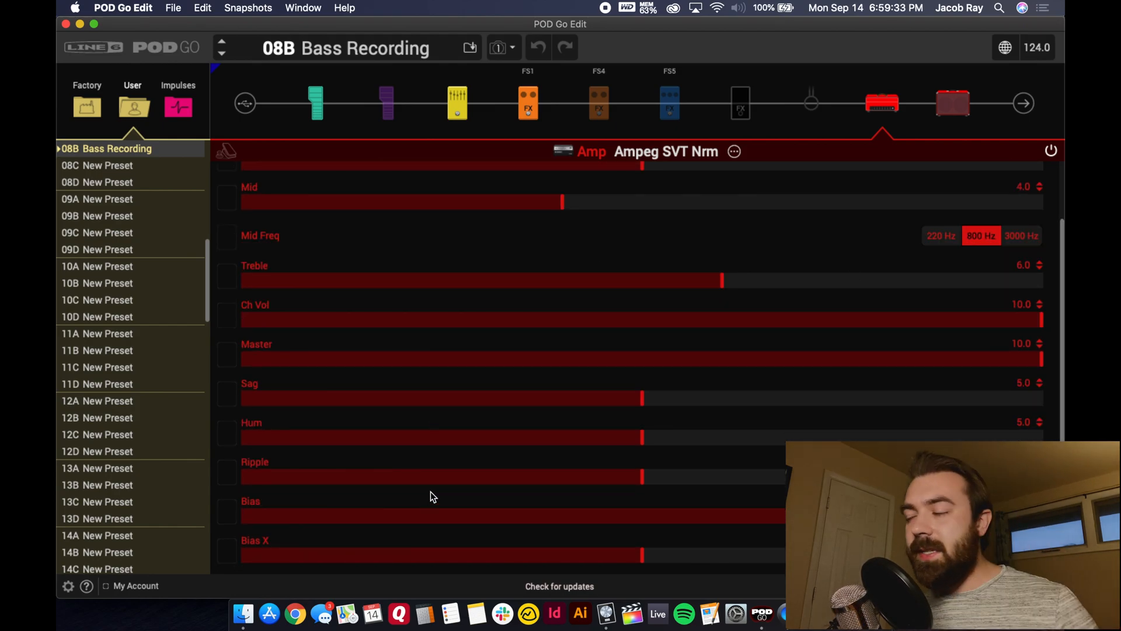
{"action": "left_click", "coordinate": [954, 107]}
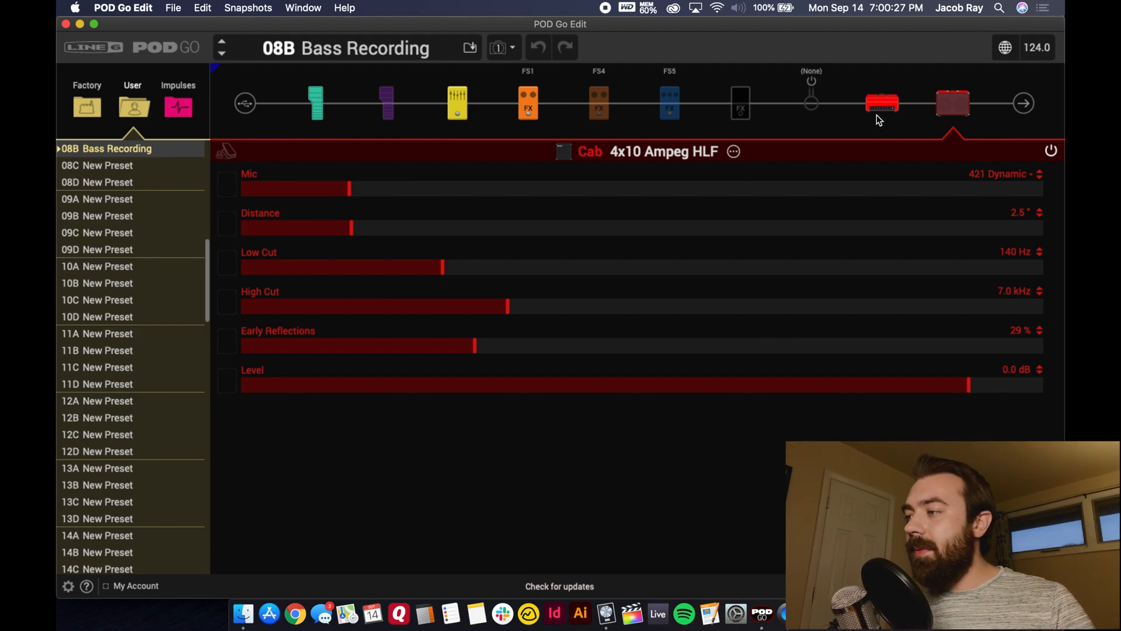
- Return to Logic Pro X, look along the recorded bass regions and hide the inspector beside the tracks
{"action": "left_click", "coordinate": [607, 613]}
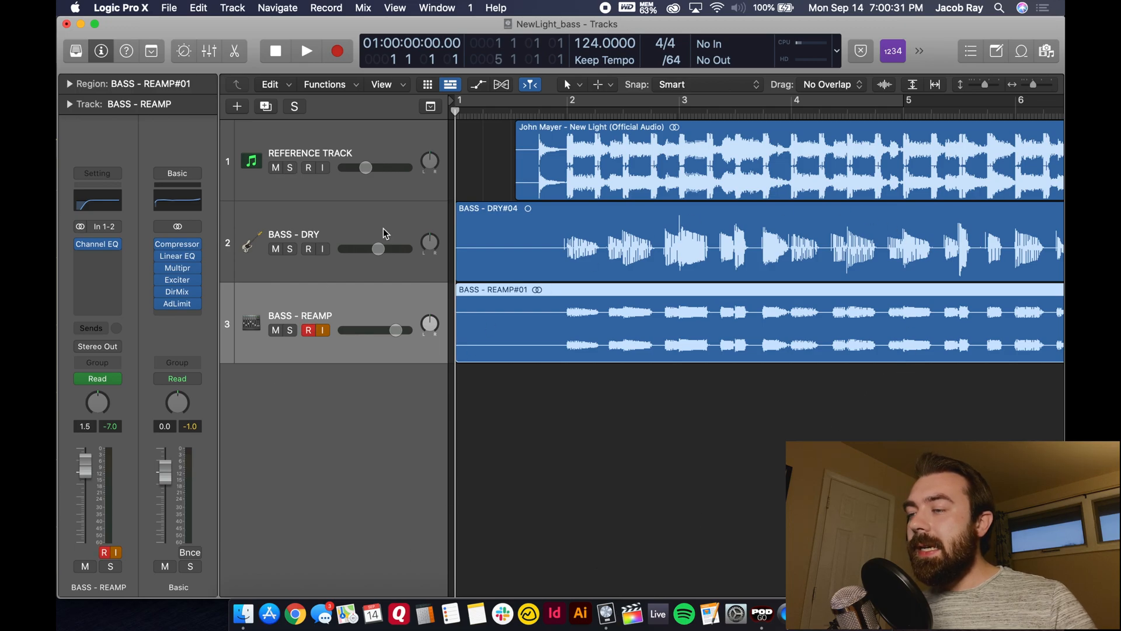
{"action": "scroll", "coordinate": [618, 333], "scroll_direction": "right", "scroll_amount": 10}
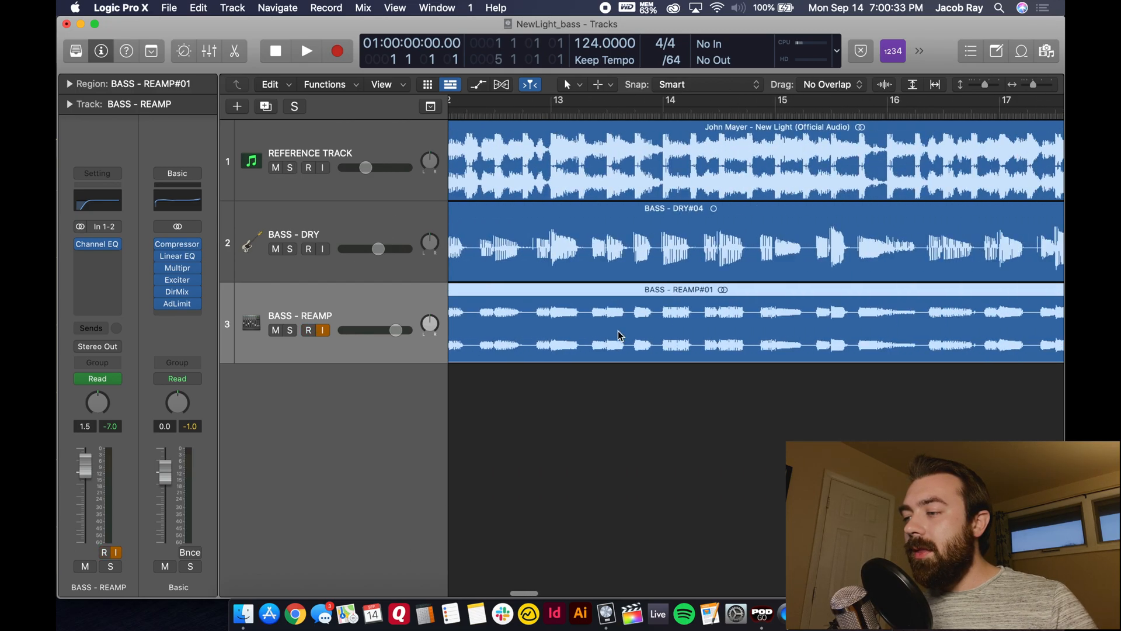
{"action": "scroll", "coordinate": [618, 335], "scroll_direction": "left", "scroll_amount": 10}
{"action": "left_click", "coordinate": [103, 51]}
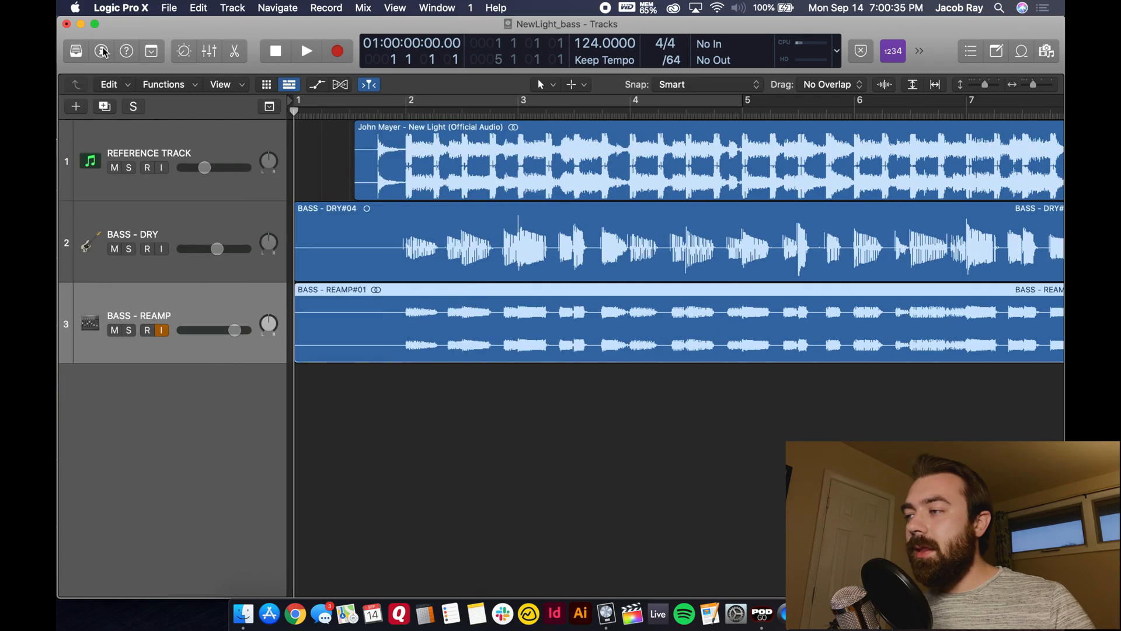
- Enlarge the tracks and compare the BASS - DRY and BASS - REAMP waveforms up close from bar 2 onward
{"action": "left_click", "coordinate": [999, 85]}
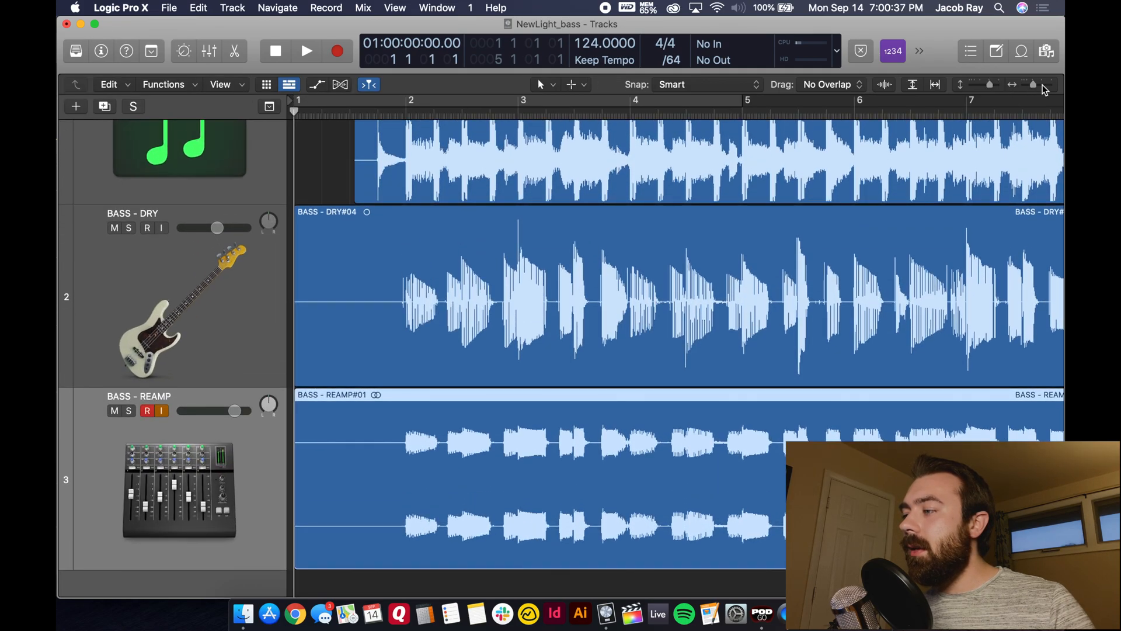
{"action": "left_click", "coordinate": [1038, 85]}
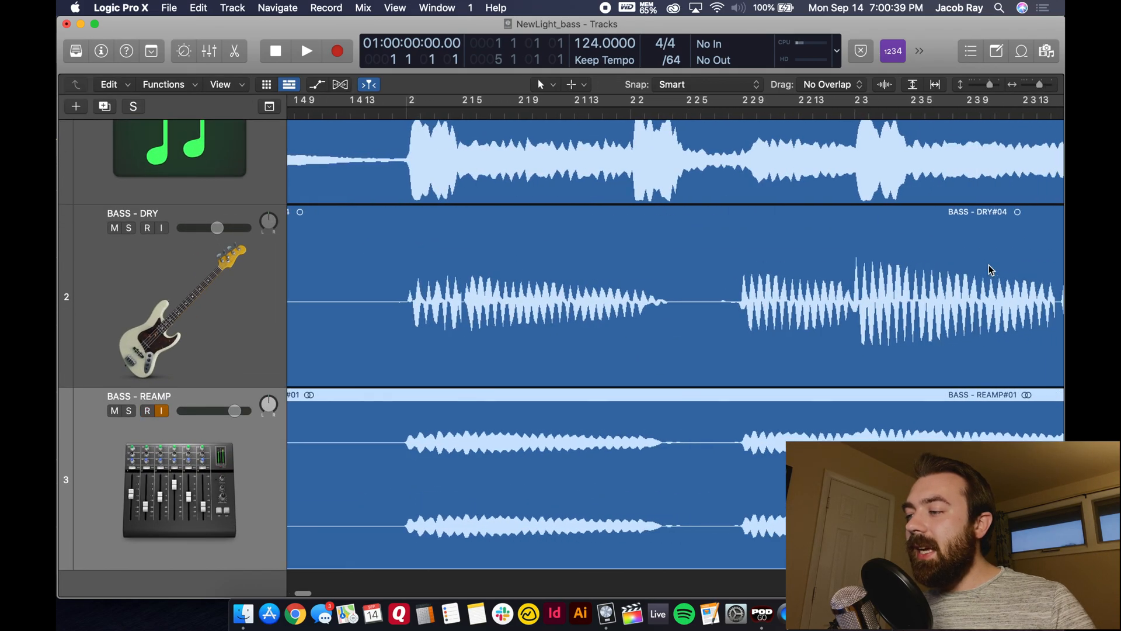
{"action": "scroll", "coordinate": [991, 270], "scroll_direction": "right", "scroll_amount": 3}
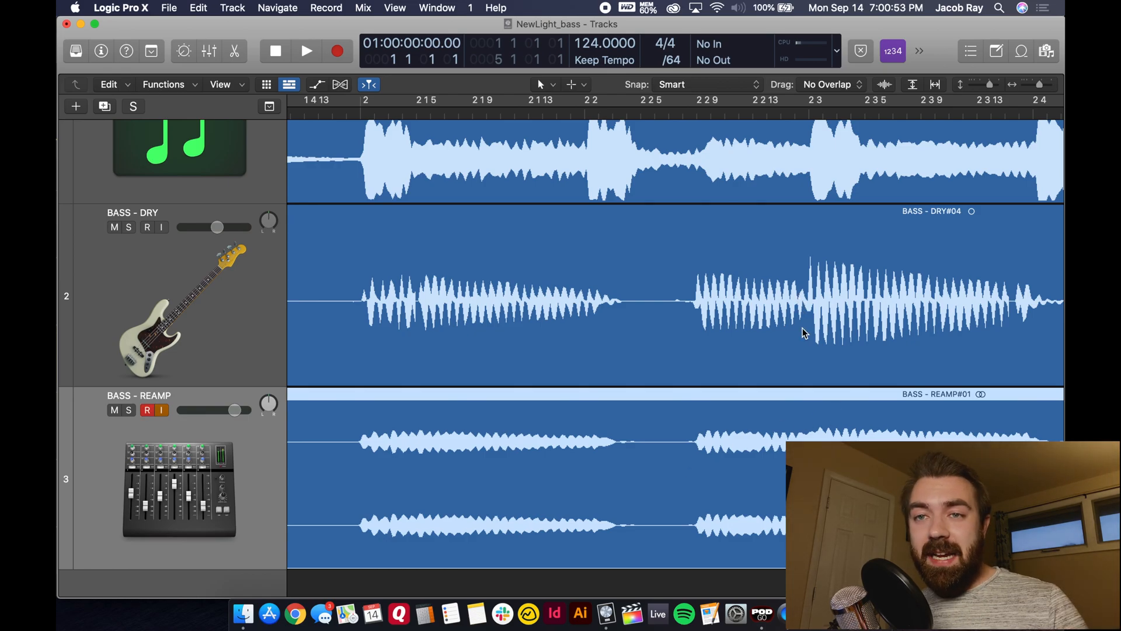
{"action": "scroll", "coordinate": [803, 333], "scroll_direction": "right", "scroll_amount": 15}
{"action": "scroll", "coordinate": [803, 332], "scroll_direction": "right", "scroll_amount": 3}
- Review the input, effects and output settings of the track channel strips in the mixer, and close it again
{"action": "left_click_drag", "start_coordinate": [1035, 85], "coordinate": [1029, 88]}
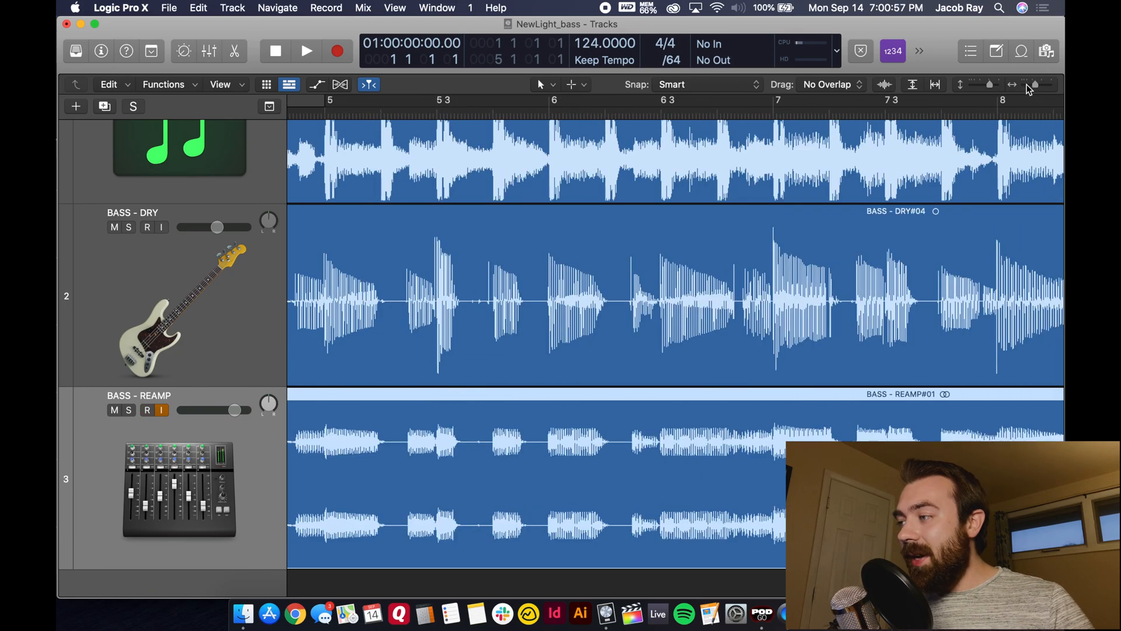
{"action": "left_click", "coordinate": [1028, 86]}
{"action": "left_click", "coordinate": [977, 84]}
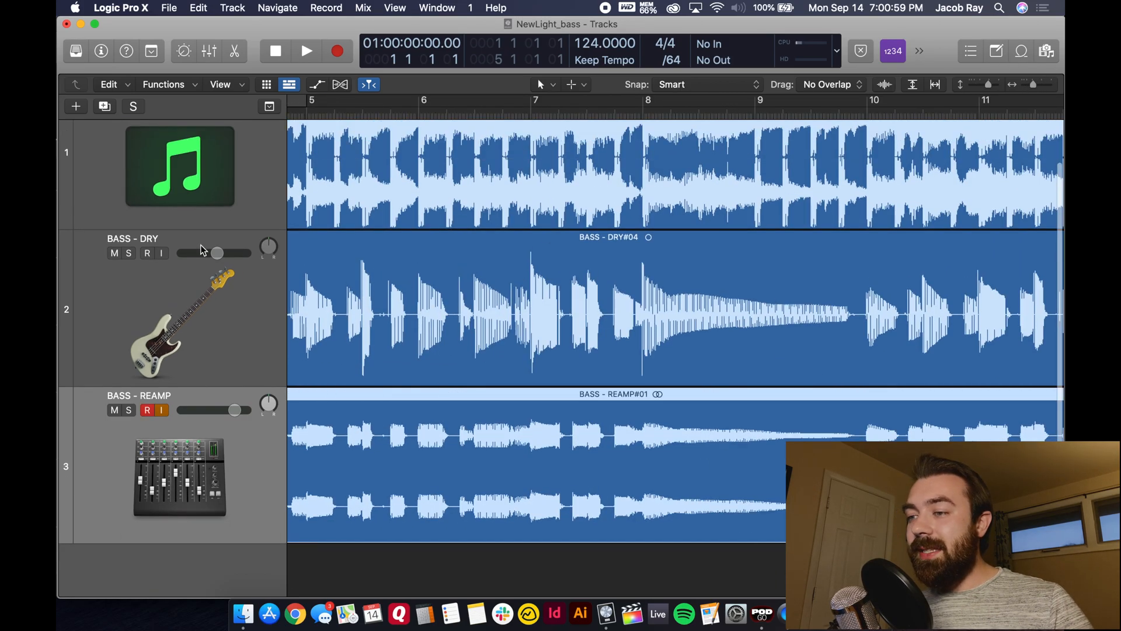
{"action": "left_click", "coordinate": [210, 51]}
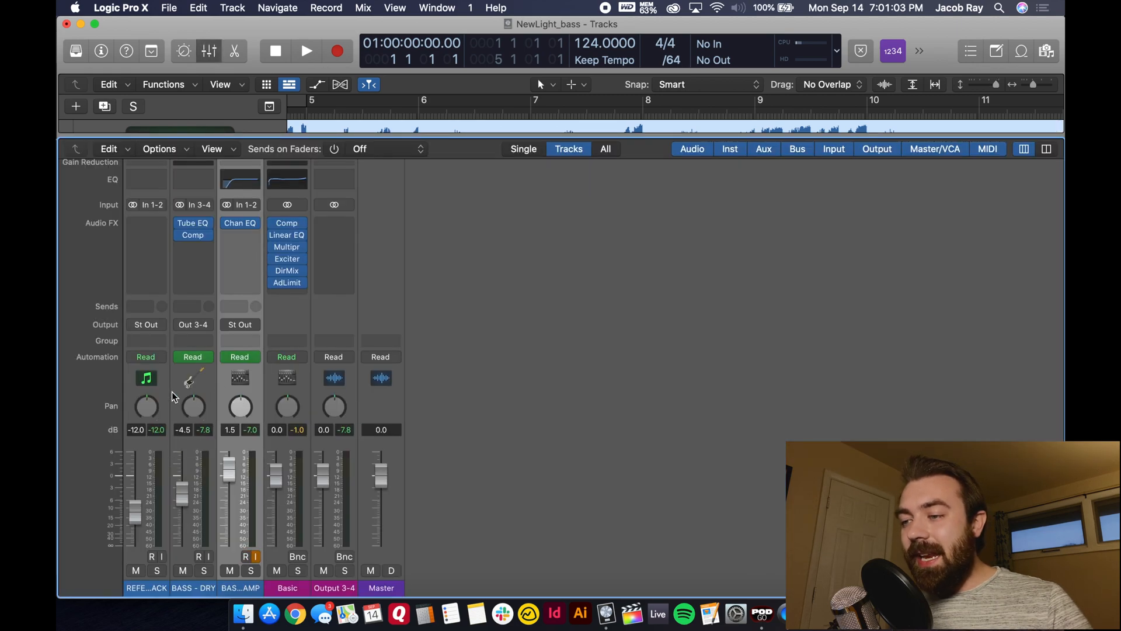
{"action": "left_click", "coordinate": [206, 57]}
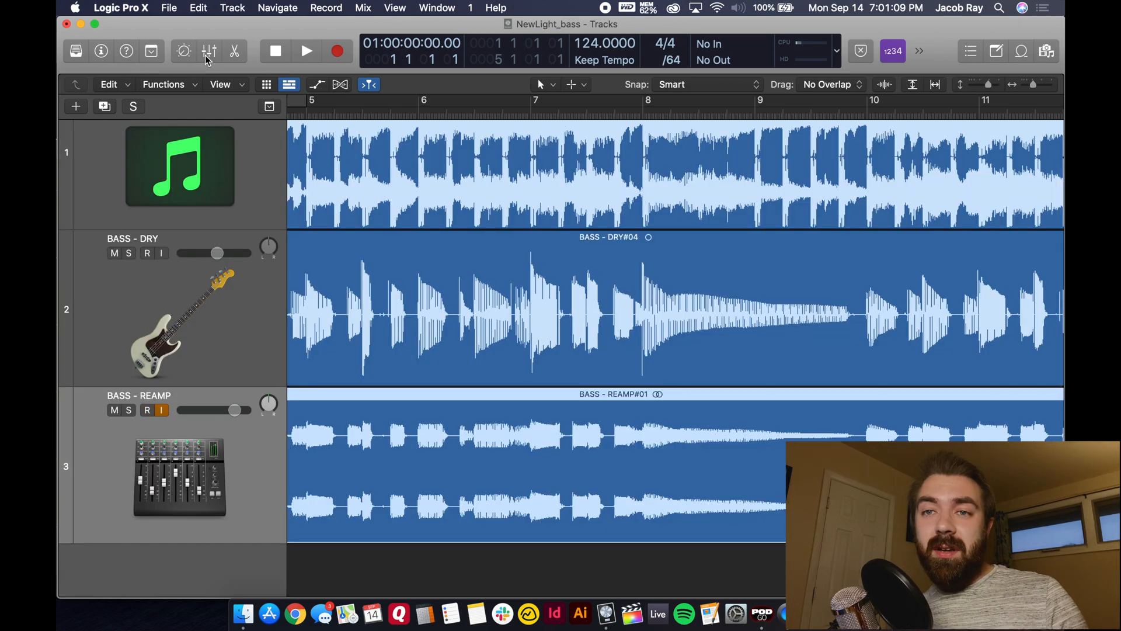
- Show a wider overview of the arrangement from bar 1 and select the BASS - DRY track
{"action": "left_click_drag", "start_coordinate": [1032, 85], "coordinate": [978, 85]}
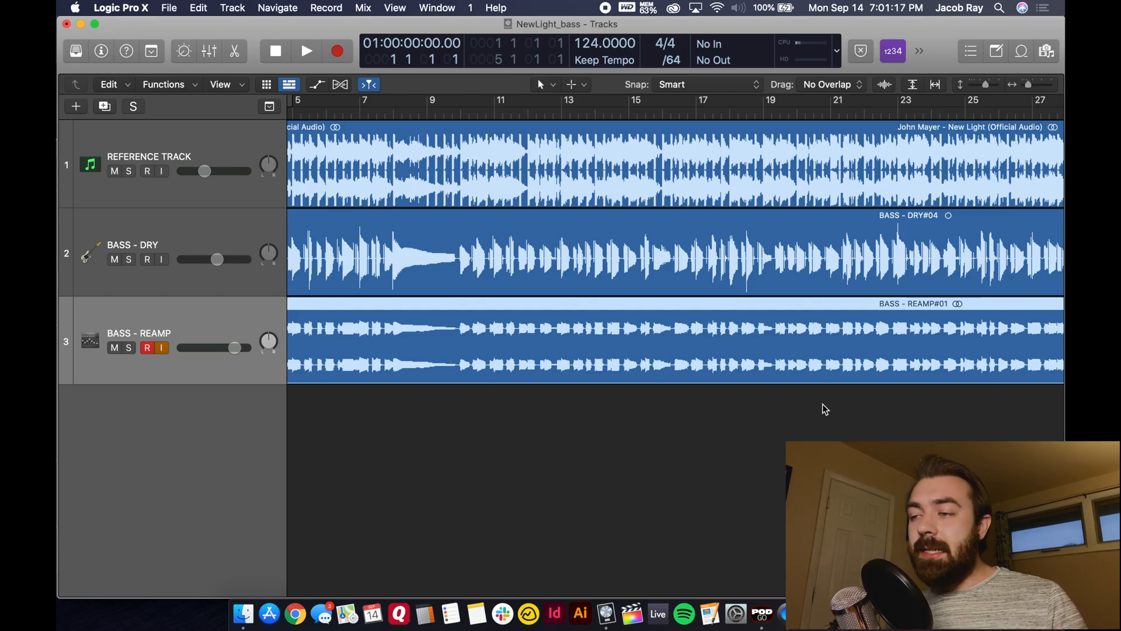
{"action": "scroll", "coordinate": [785, 444], "scroll_direction": "left", "scroll_amount": 5}
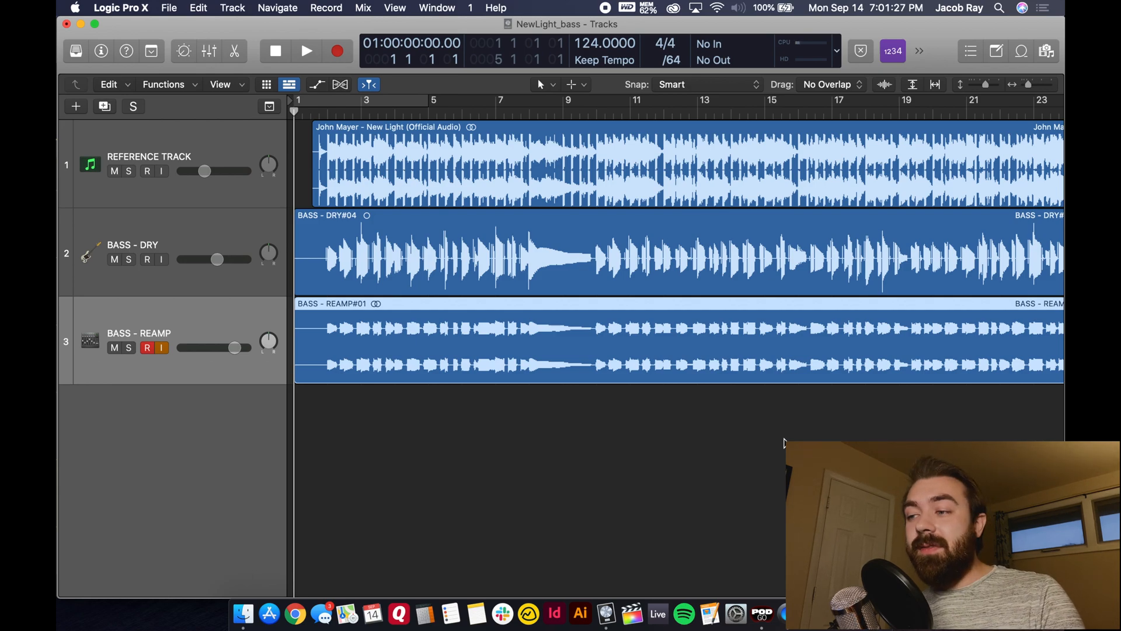
{"action": "left_click", "coordinate": [233, 242]}
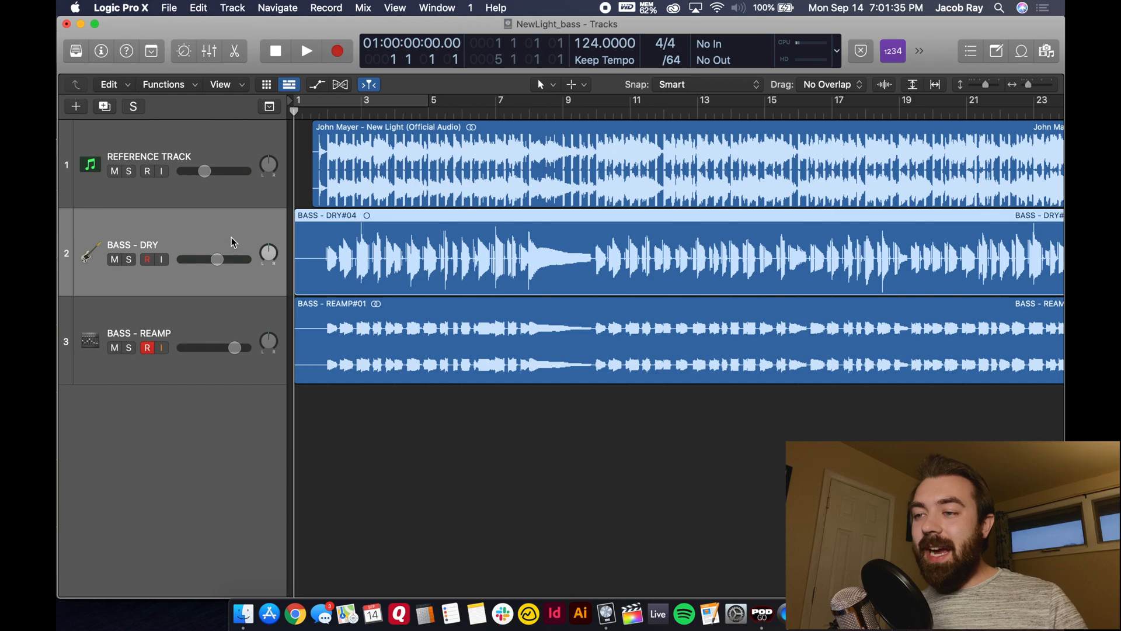
{"action": "left_click", "coordinate": [214, 314]}
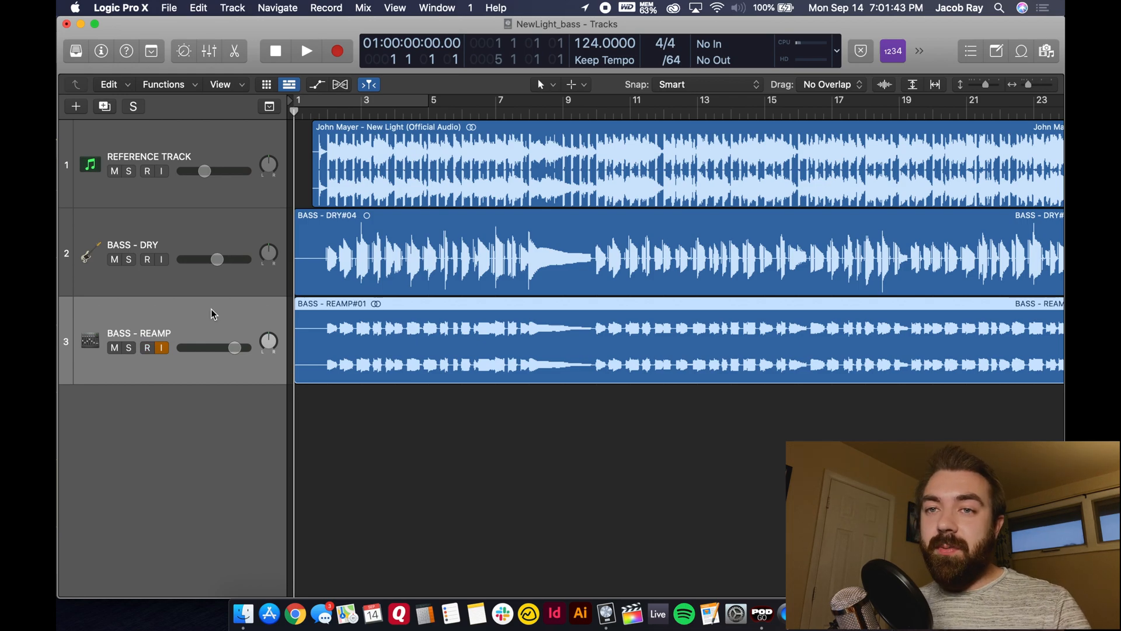
{"action": "left_click", "coordinate": [230, 243]}
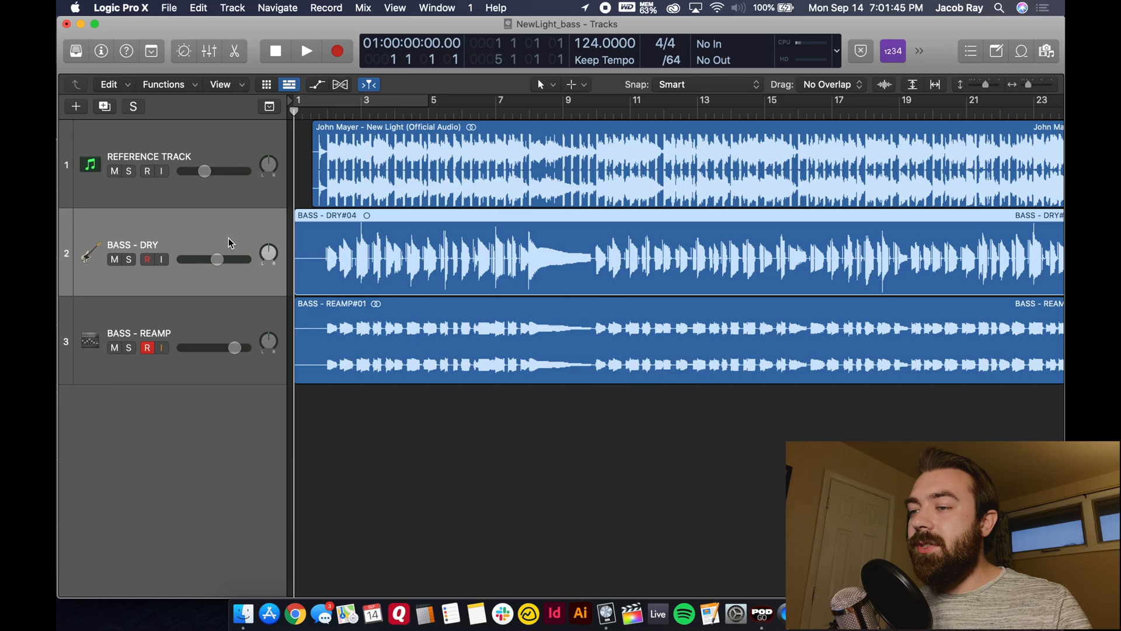
- Switch to POD Go Edit, add a Simple Delay to the empty FX block before the amp and show its parameters
{"action": "left_click", "coordinate": [761, 614]}
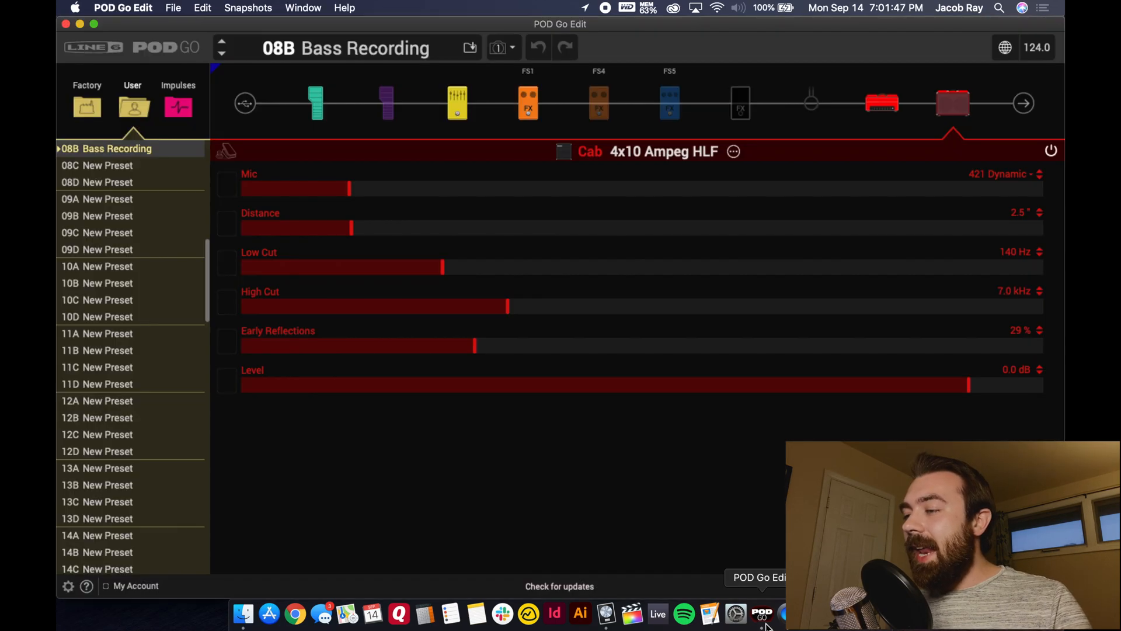
{"action": "left_click", "coordinate": [743, 109]}
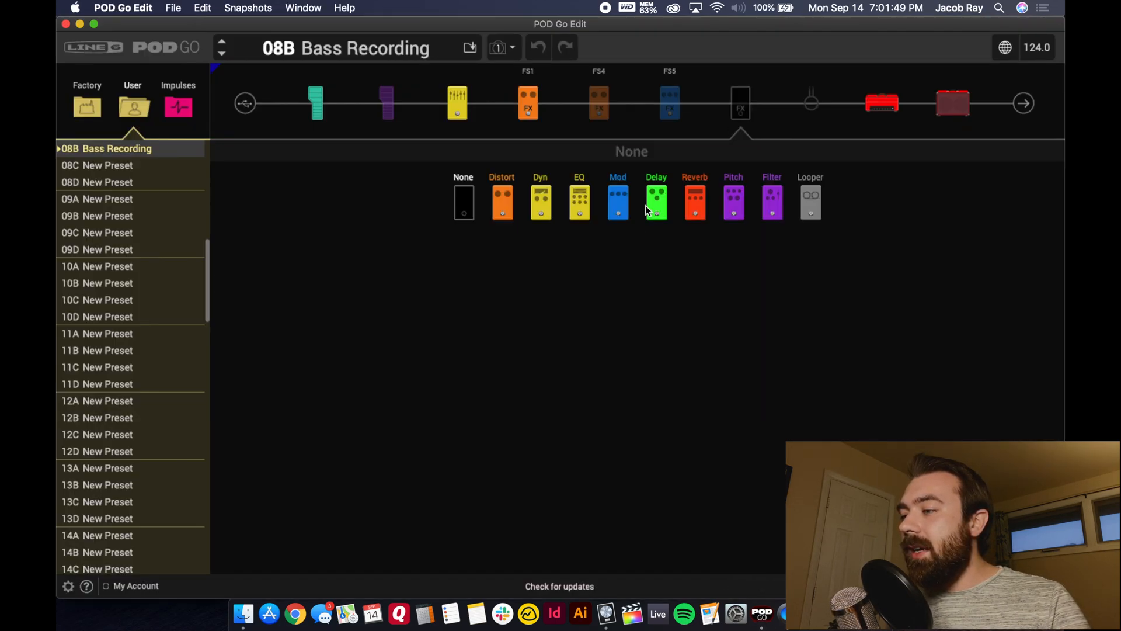
{"action": "left_click", "coordinate": [656, 205]}
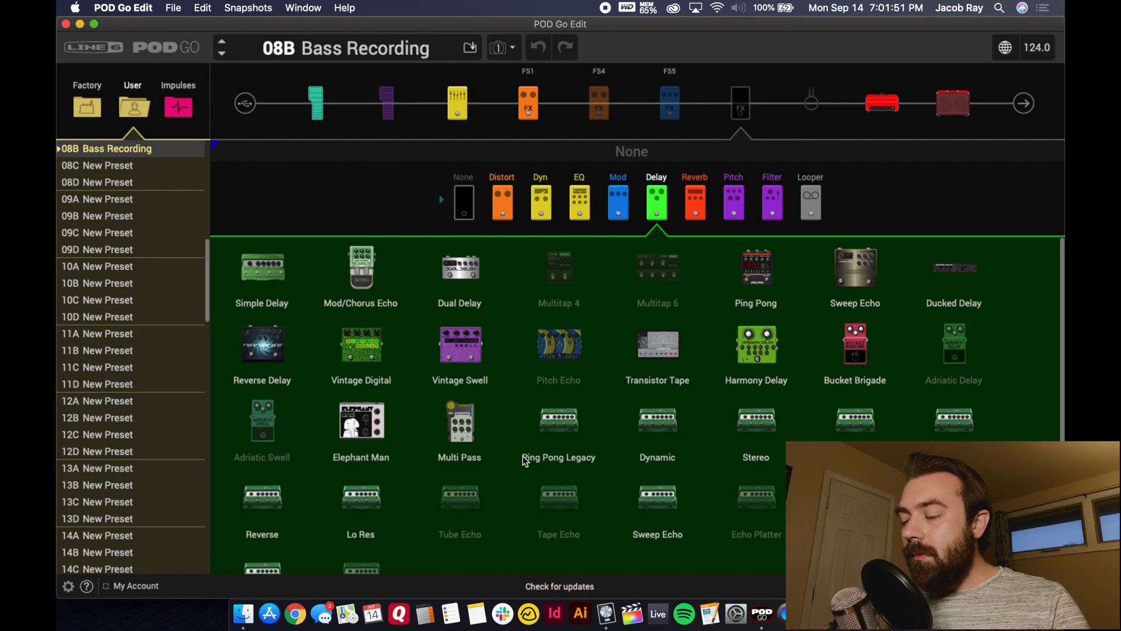
{"action": "left_click", "coordinate": [272, 276]}
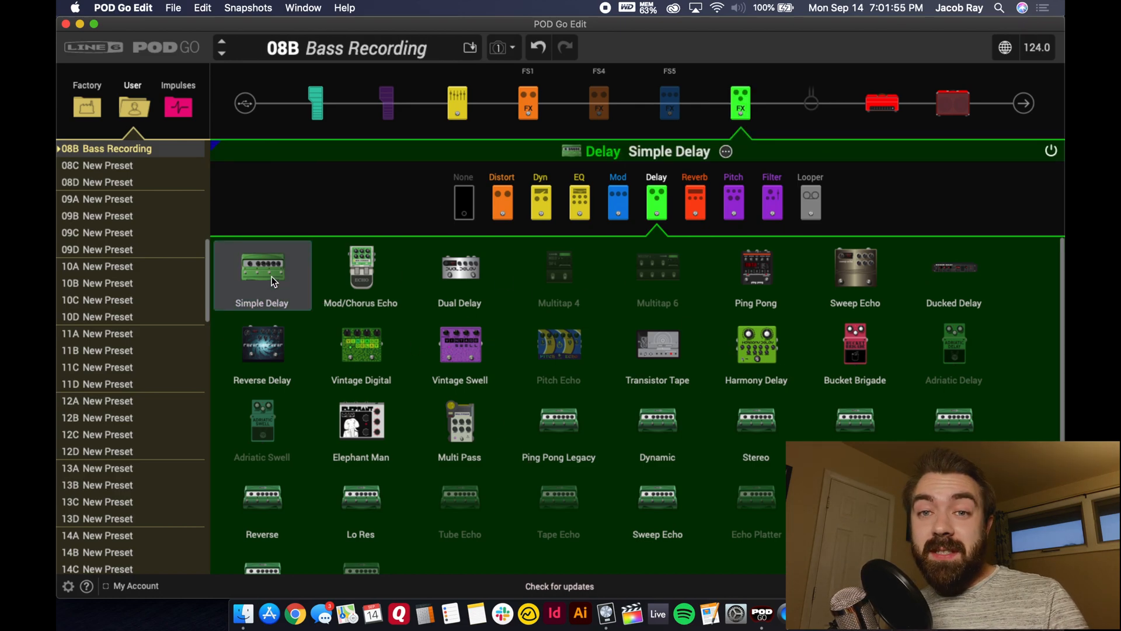
{"action": "left_click", "coordinate": [726, 153]}
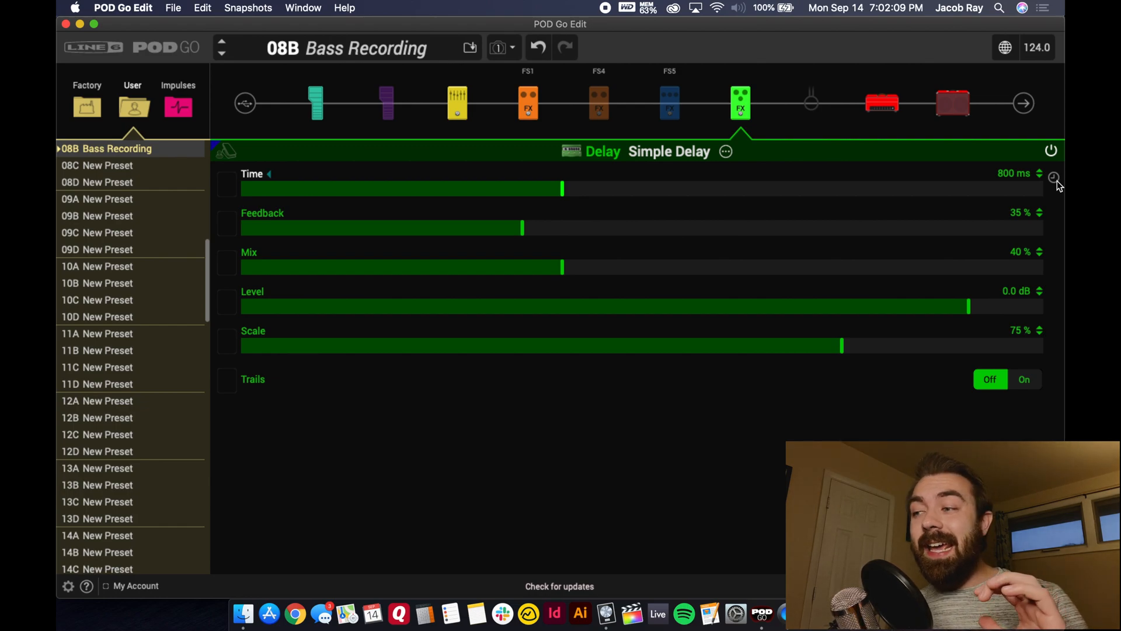
- Return to Logic Pro X and move the playhead to bar 8
{"action": "left_click", "coordinate": [606, 613]}
{"action": "left_click", "coordinate": [528, 112]}
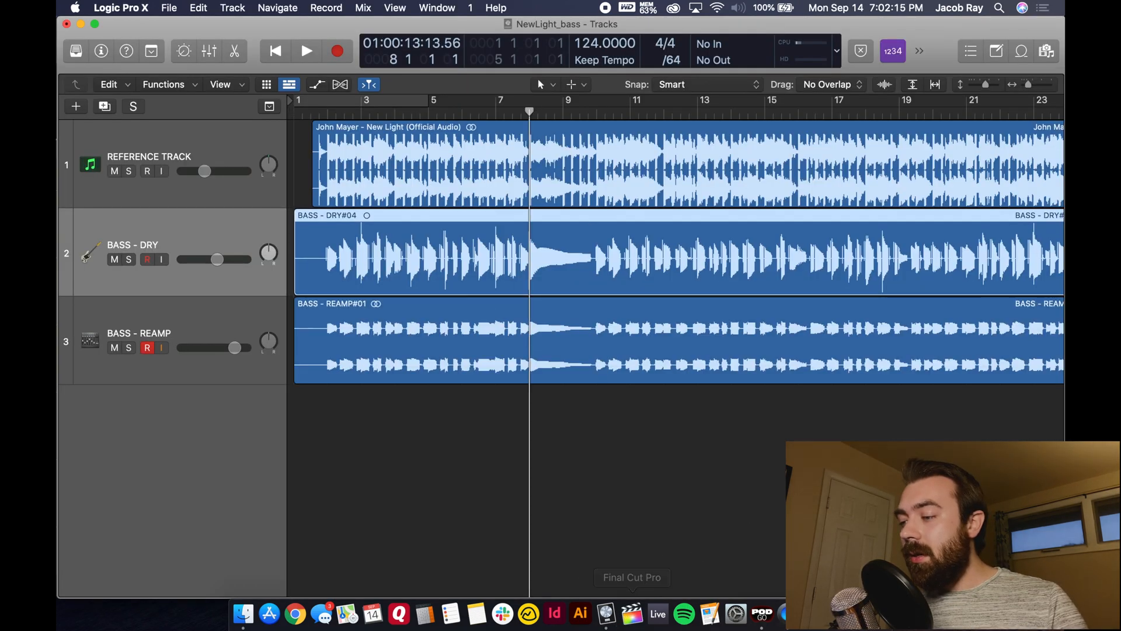
- Switch to POD Go Edit and sync the Simple Delay's time to the tempo at a 1/4 note
{"action": "left_click", "coordinate": [762, 614]}
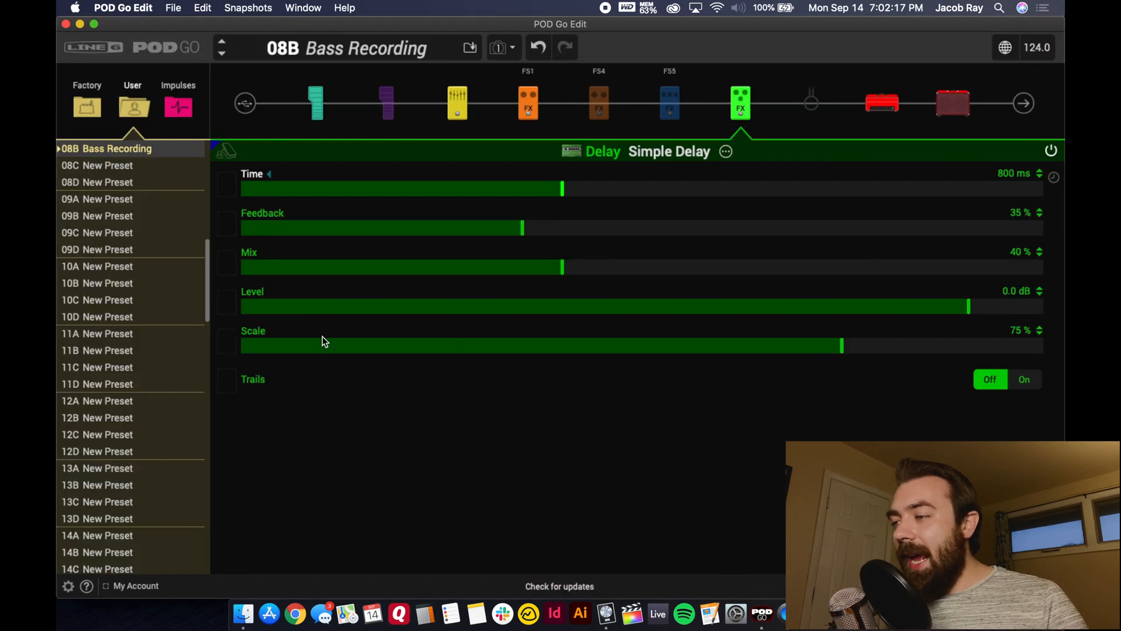
{"action": "left_click", "coordinate": [1054, 178]}
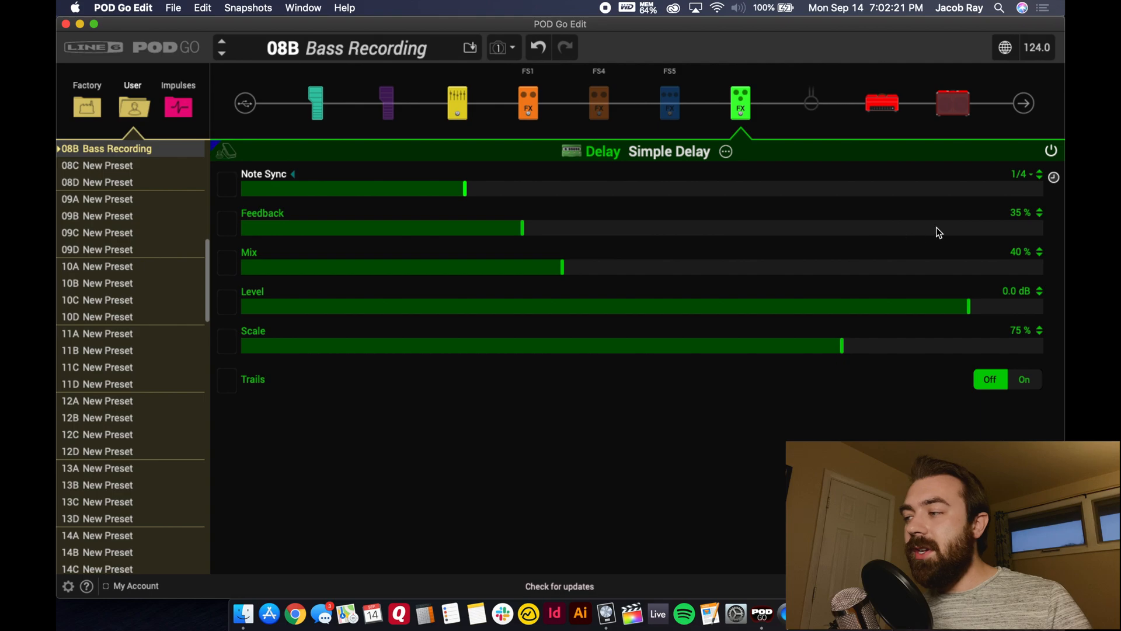
{"action": "left_click", "coordinate": [1054, 178]}
{"action": "left_click", "coordinate": [1054, 177]}
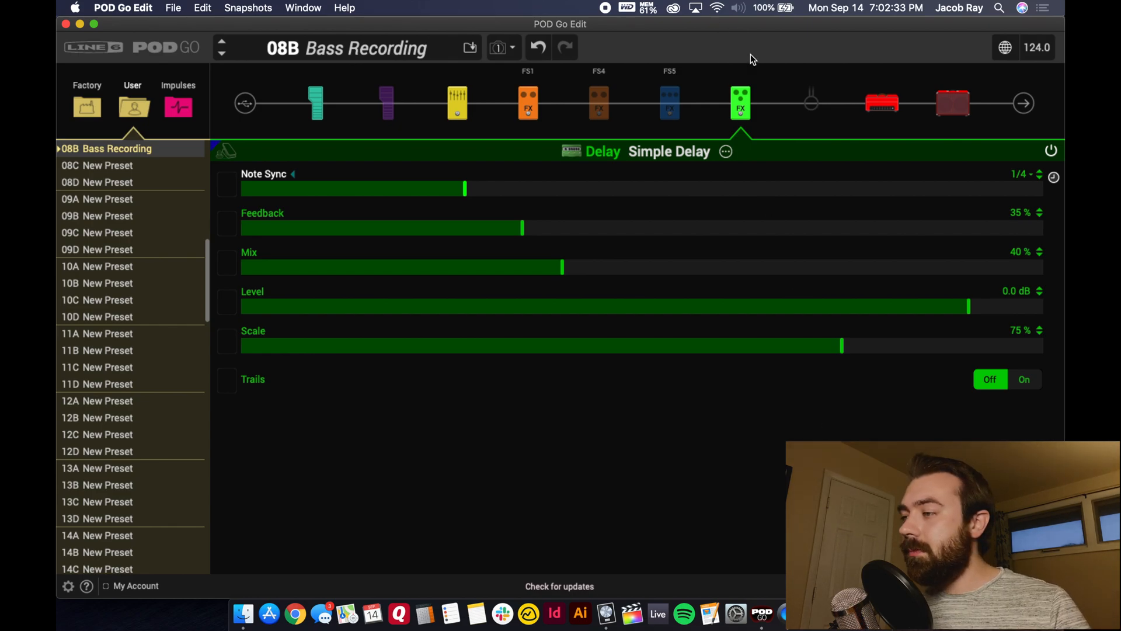
- Clear the Simple Delay from its FX block and return to Logic Pro X
{"action": "left_click", "coordinate": [749, 83]}
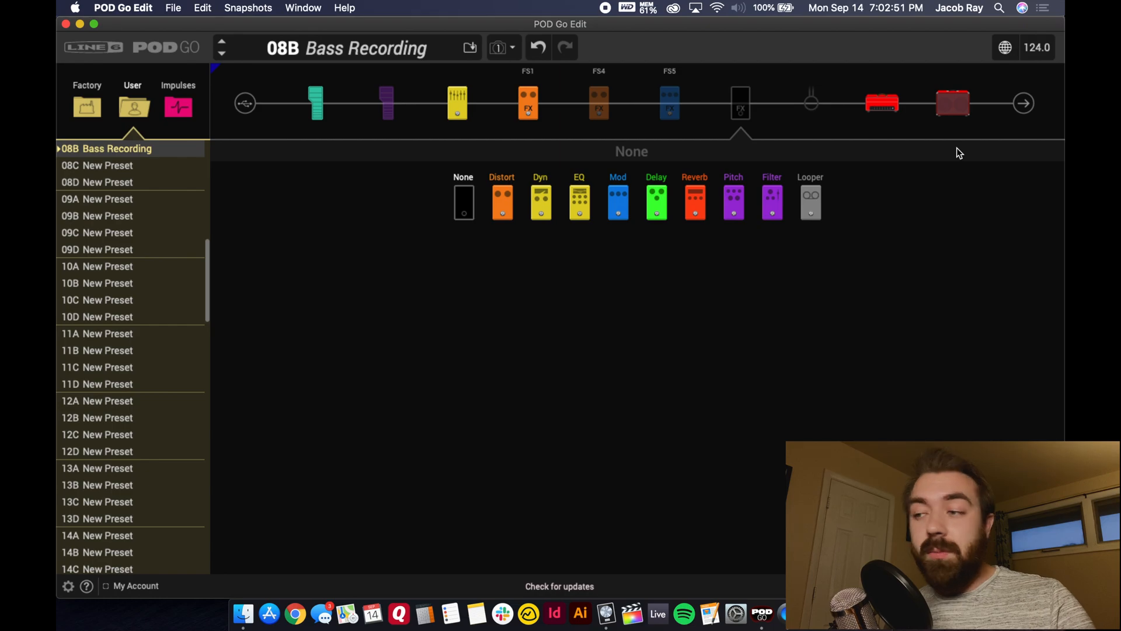
{"action": "left_click", "coordinate": [607, 612]}
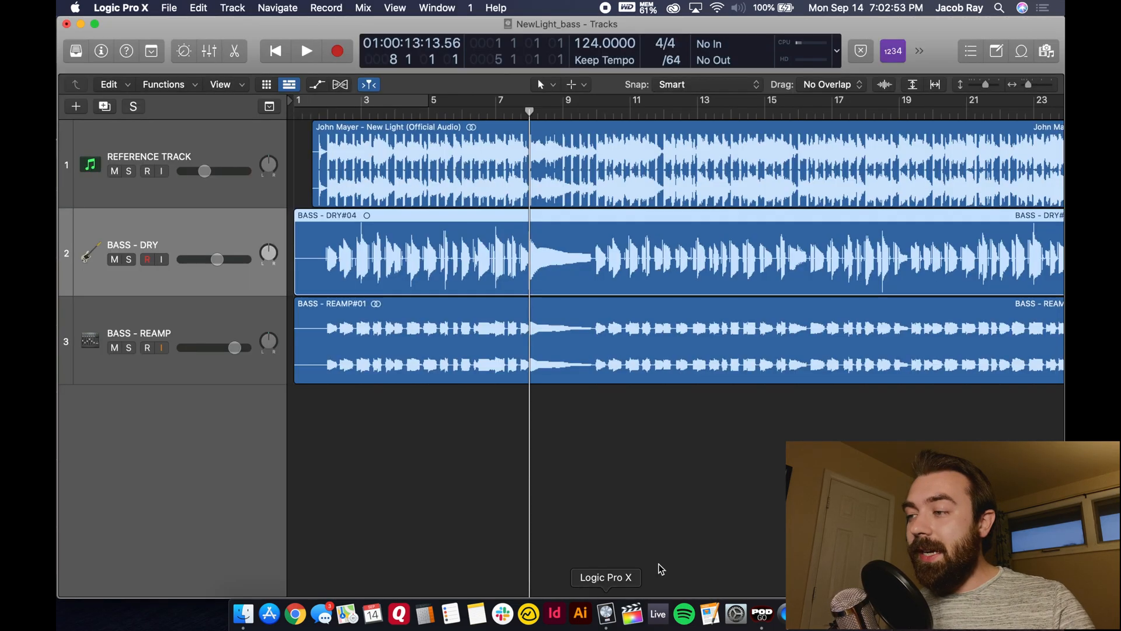